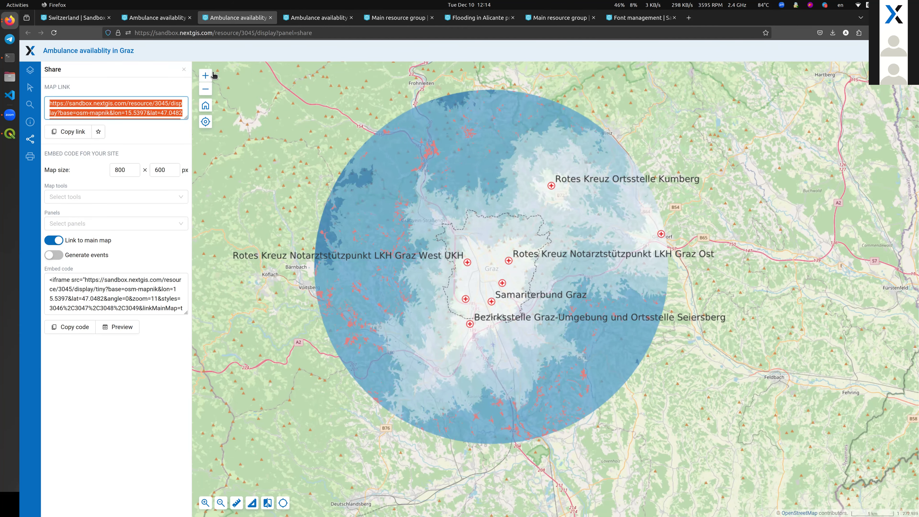
Step: Open the Graz ambulance project's web map for editing and change its display name to "Webmap"
key("ctrl+Page_Up")
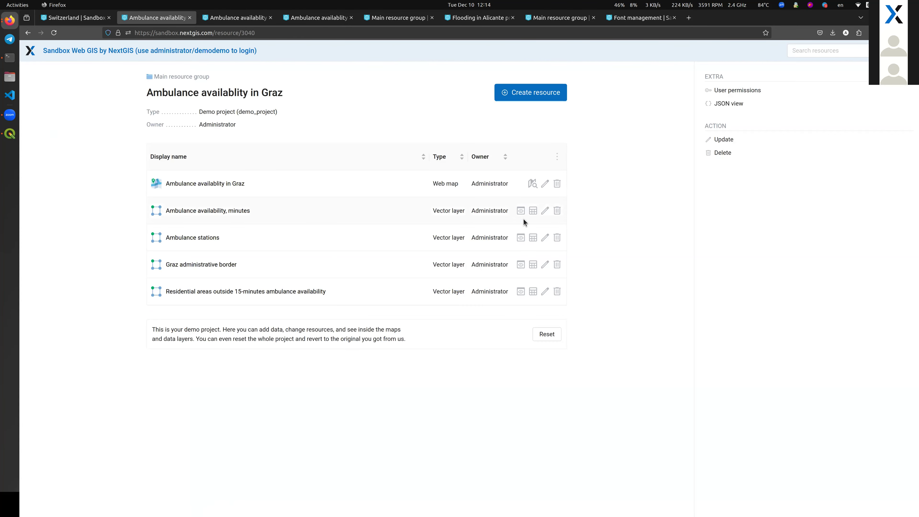
left_click(545, 184)
triple_click(239, 141)
type("Webmap")
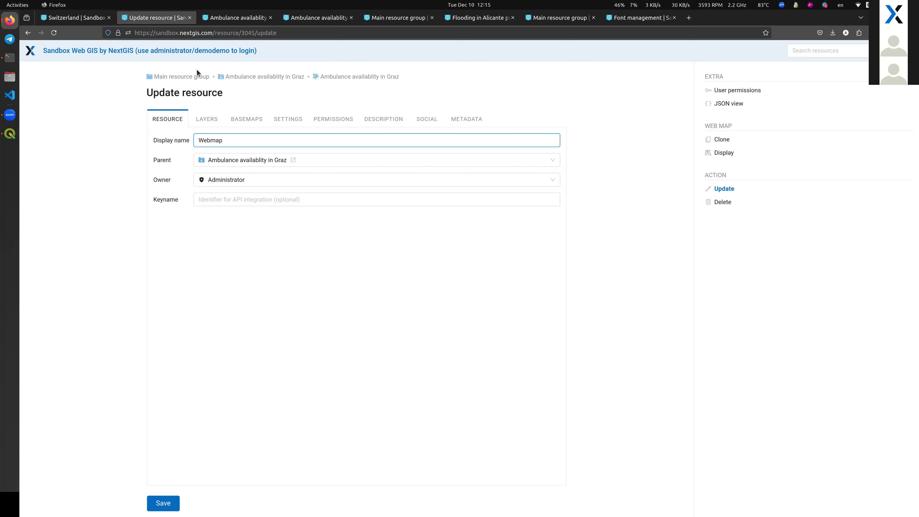
Step: Set the web map's title to "Ambulance availablity in Graz" and save the resource
left_click(294, 122)
left_click(246, 179)
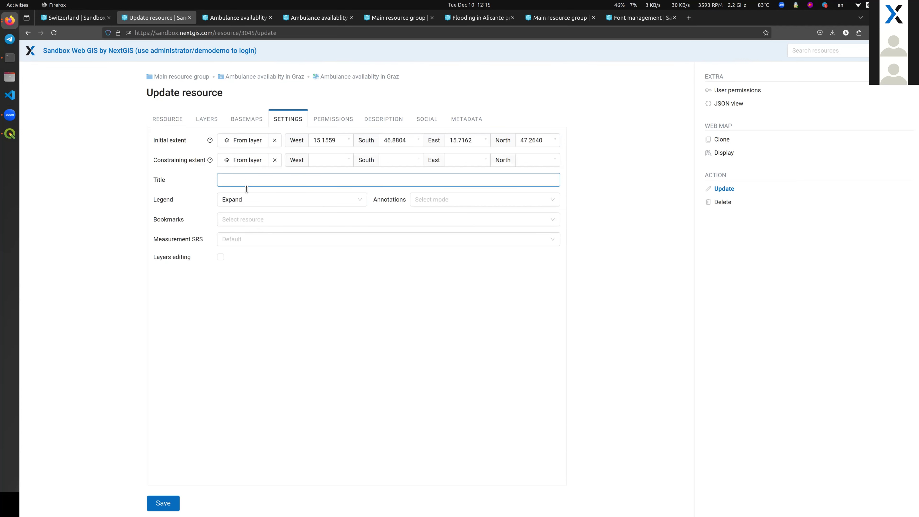
type("Ambulance availablity in Graz")
left_click(163, 503)
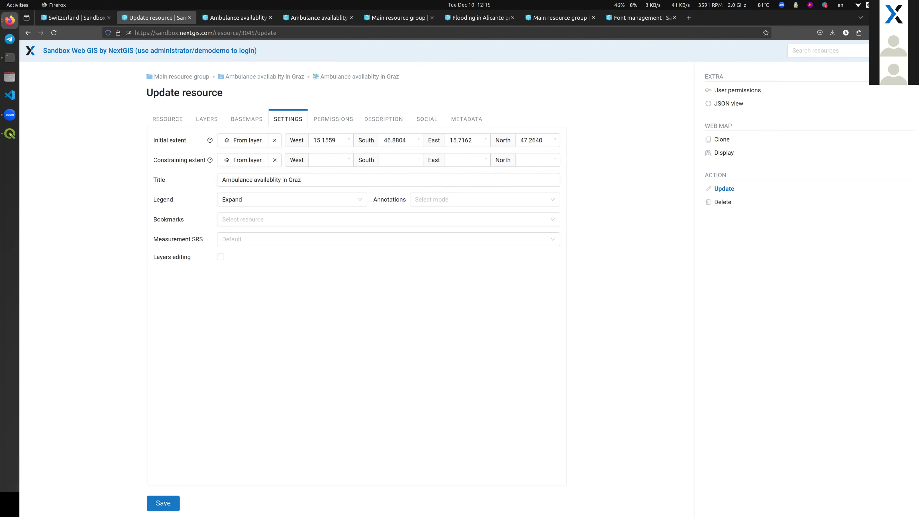
Step: Compare the header of the displayed Graz web map with the resource name listed in its project
left_click(240, 17)
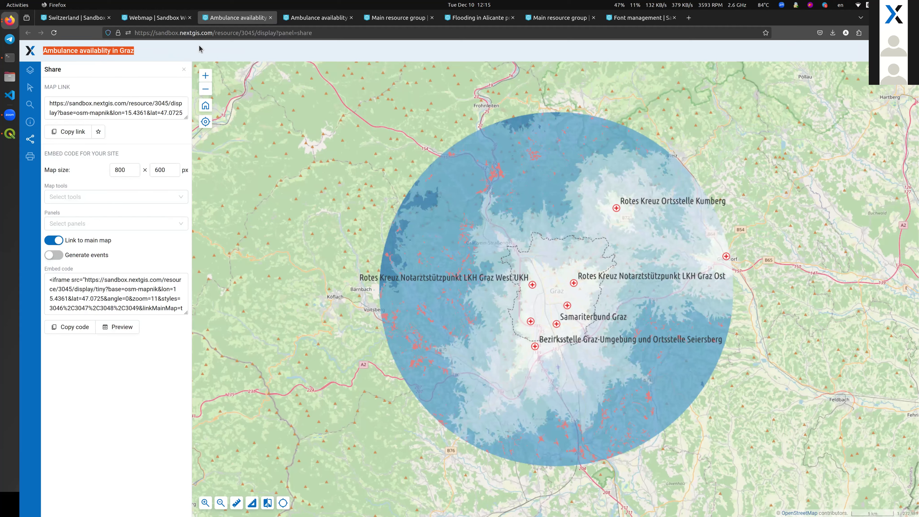
left_click(167, 20)
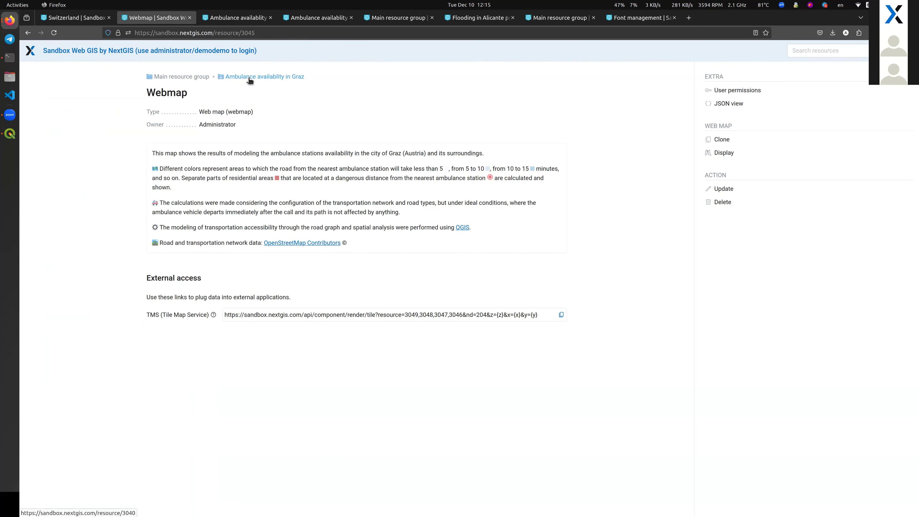
left_click(249, 78)
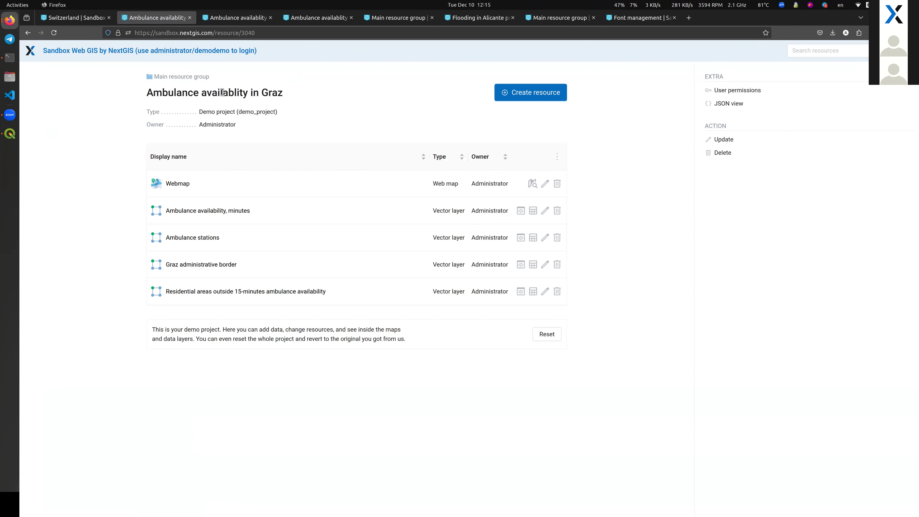
triple_click(159, 95)
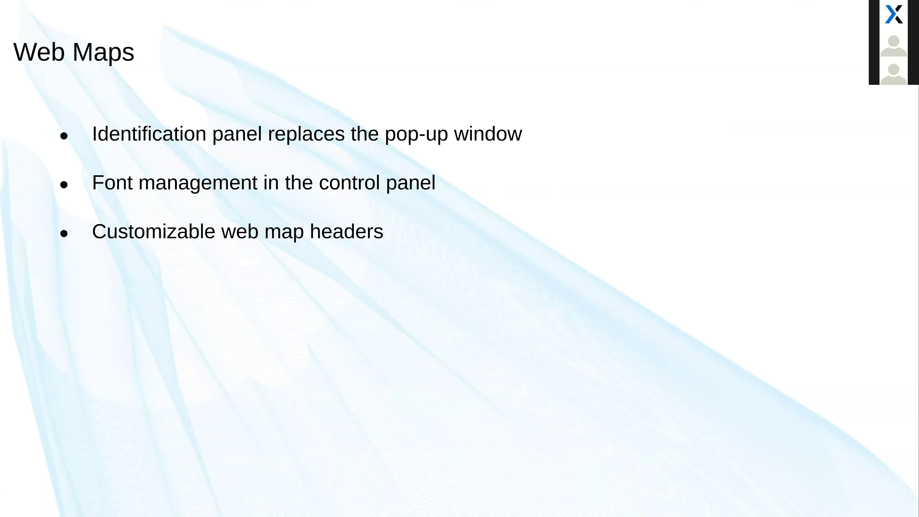
key("Right")
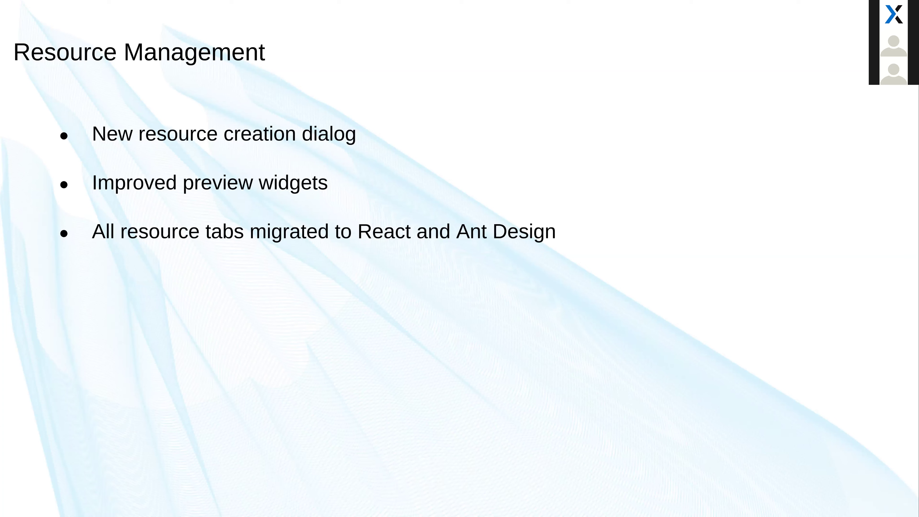
Step: Switch back to the browser and look through the resource type categories offered for creating a resource in the main resource group
key("alt+Tab")
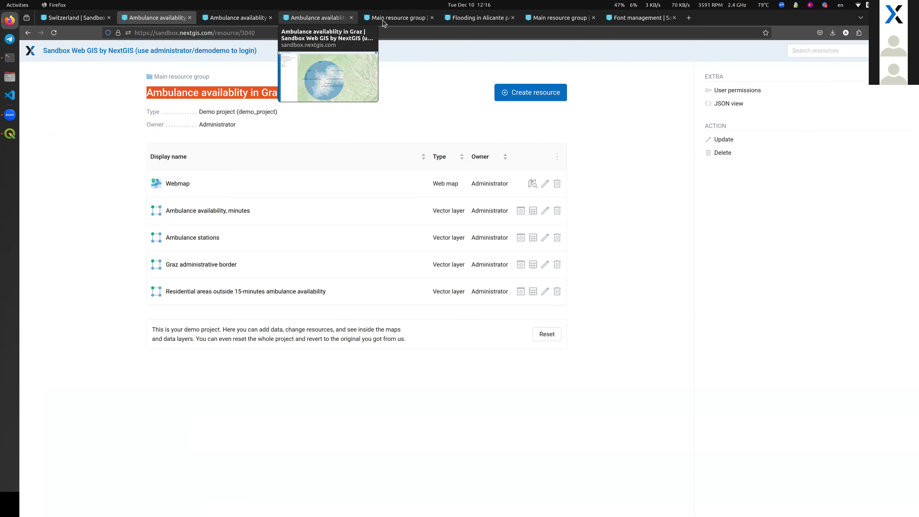
left_click(385, 22)
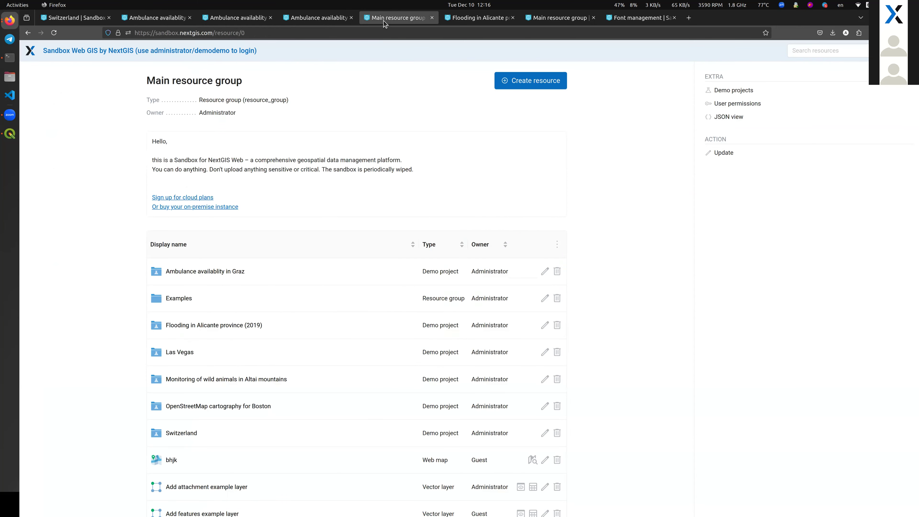
left_click(529, 84)
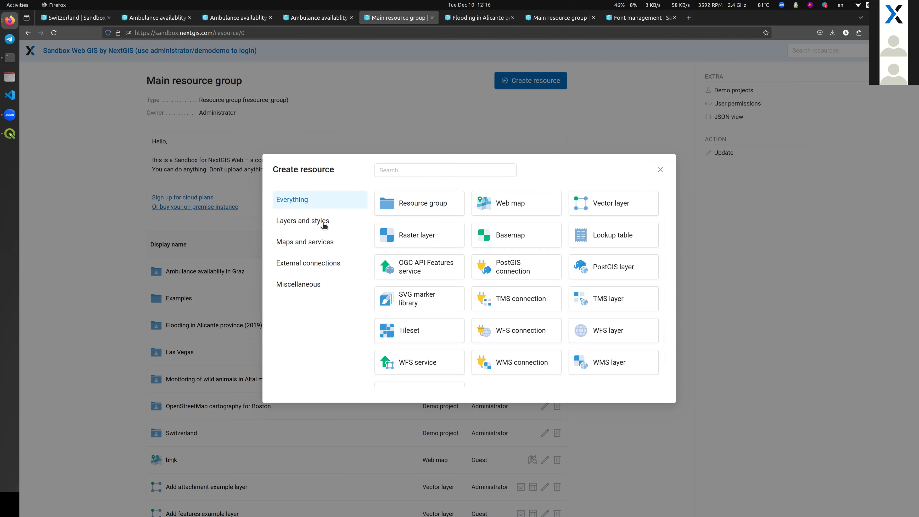
left_click(311, 247)
left_click(306, 269)
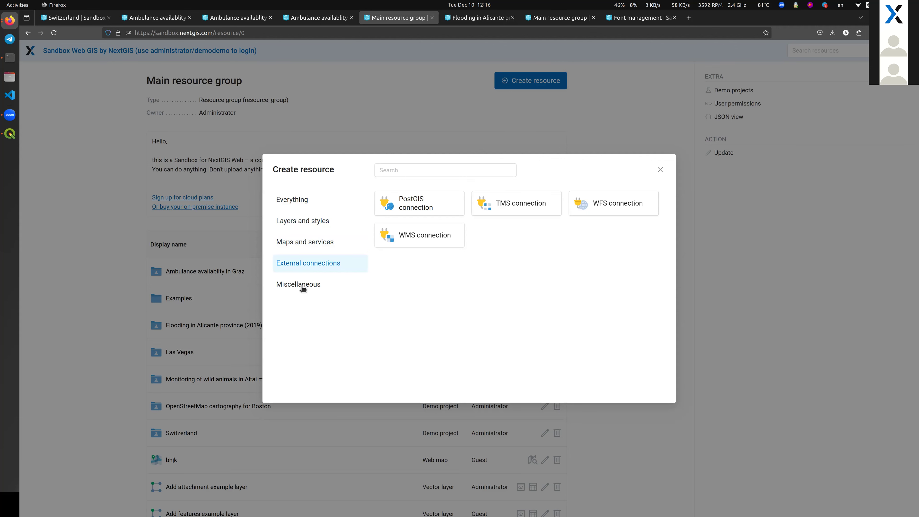
left_click(303, 286)
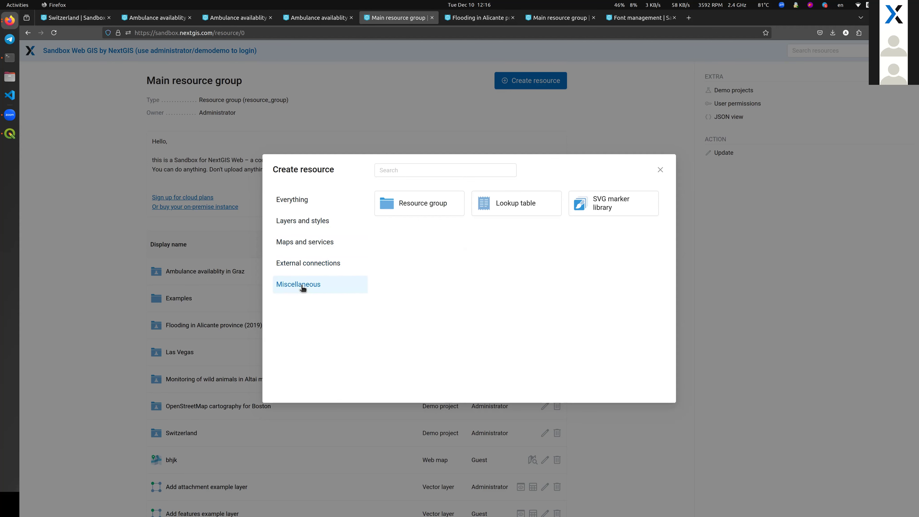
left_click(305, 265)
left_click(303, 200)
scroll(493, 292, "down", 2)
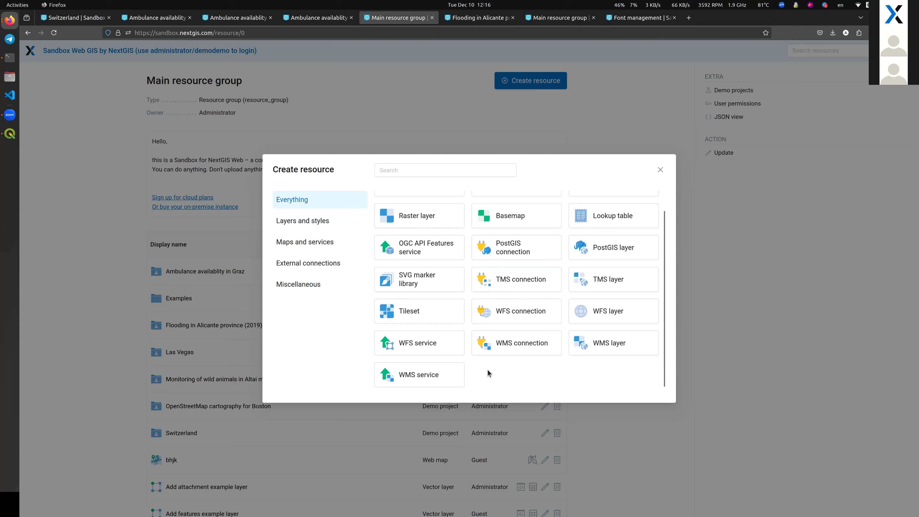
scroll(490, 360, "up", 1)
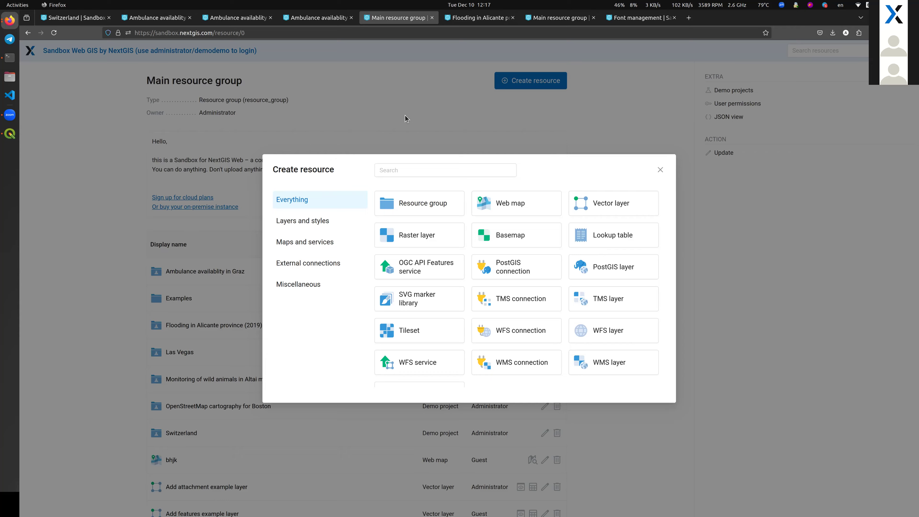
left_click(395, 115)
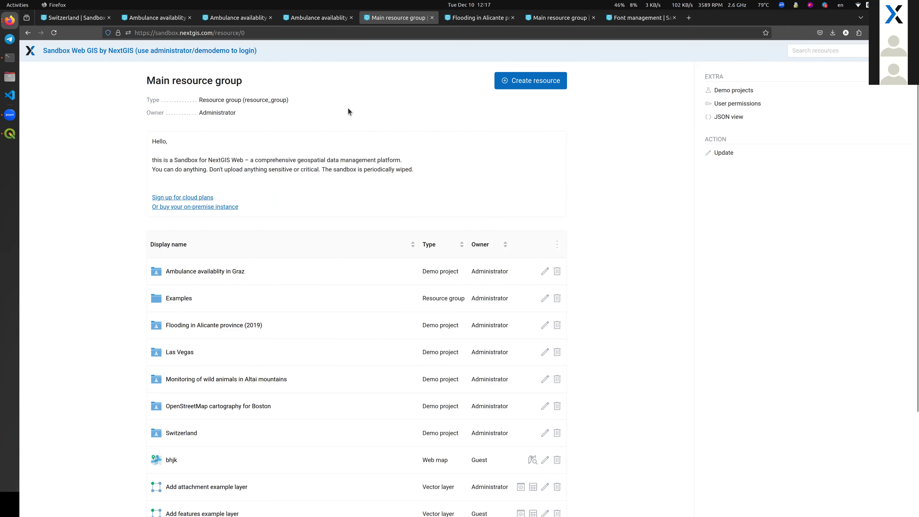
Step: View the Switzerland demo project's resources and return to the main resource group
scroll(195, 364, "down", 3)
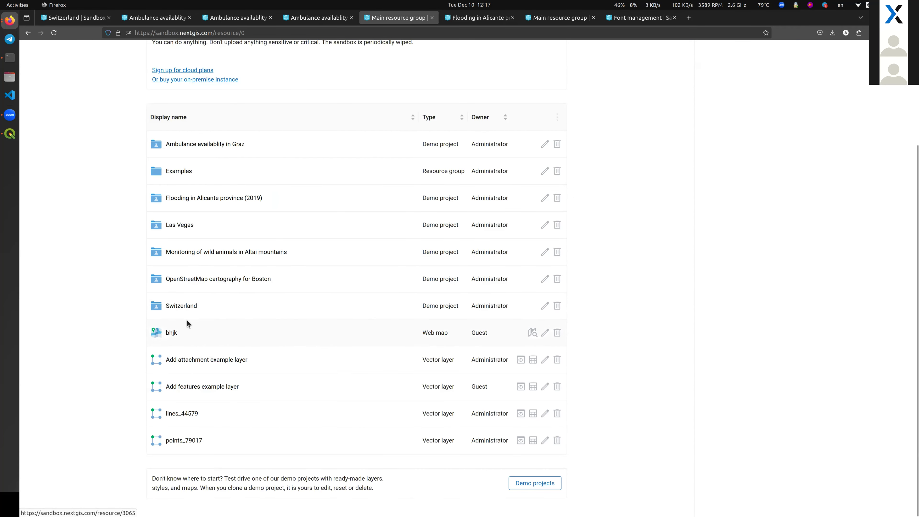
left_click(187, 307)
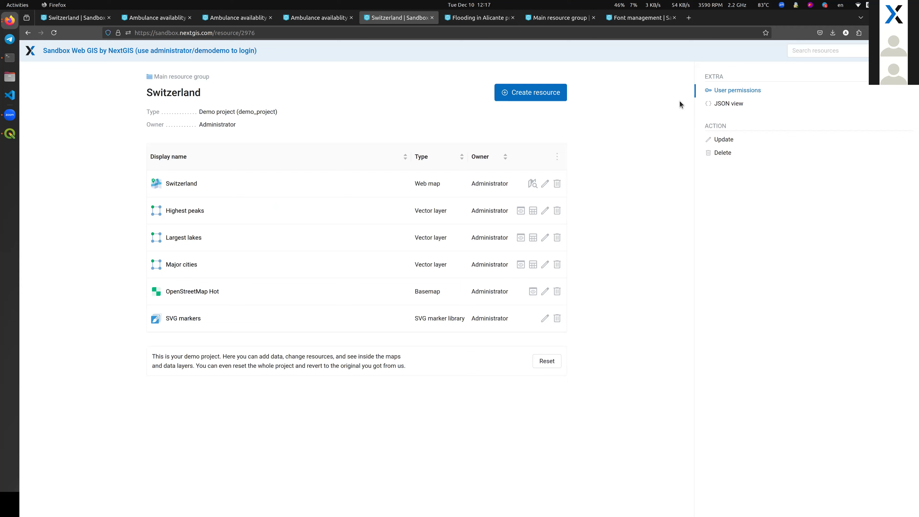
left_click(185, 77)
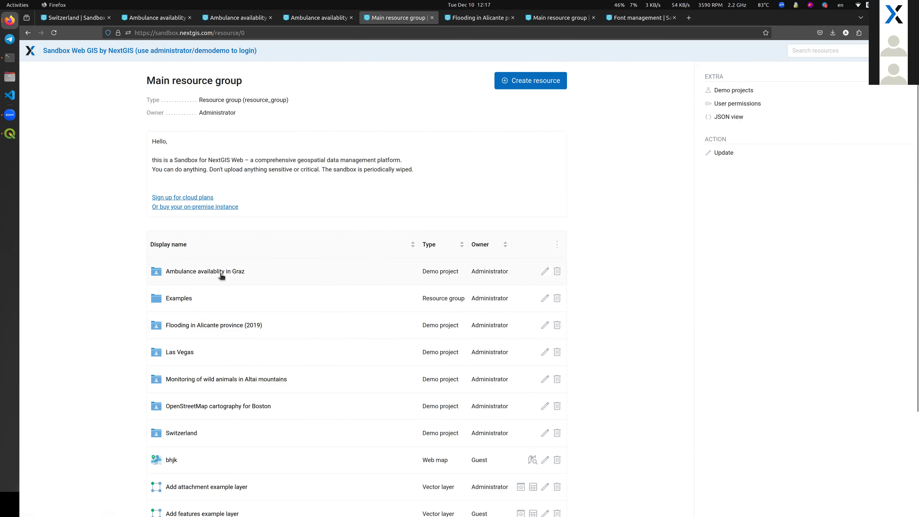
Step: Open the Flooding in Alicante province (2019) project and preview its Positron basemap
scroll(220, 311, "down", 2)
left_click(230, 275)
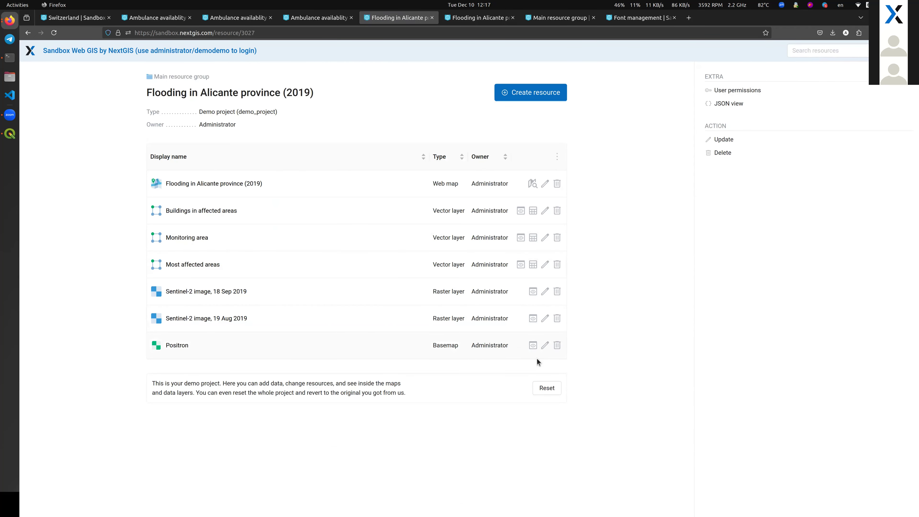
left_click(533, 345)
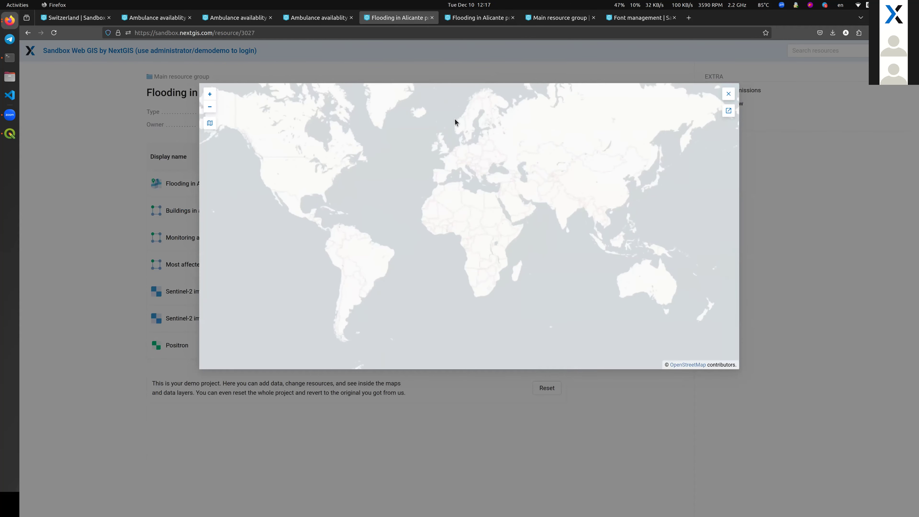
left_click(729, 95)
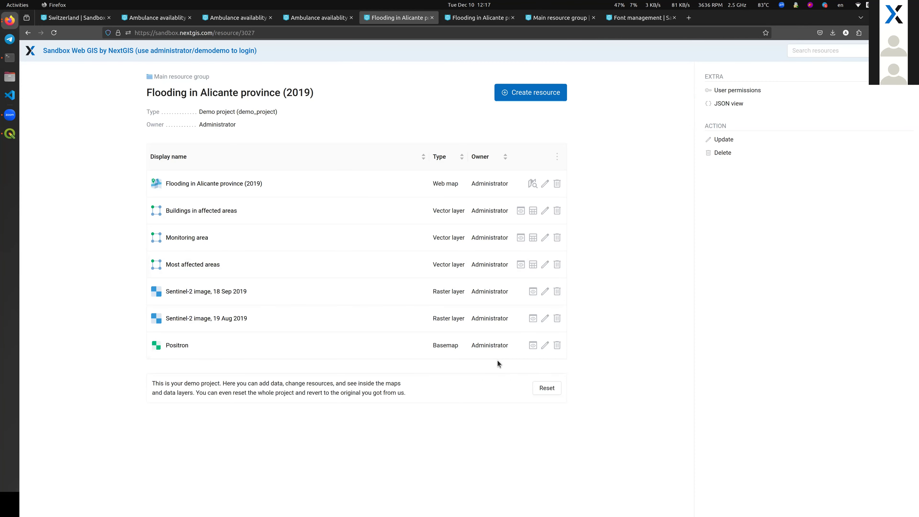
Step: Try OpenStreetMap Standard aka Mapnik from QMS as the Positron basemap's source, preview it at 96% opacity, and leave without saving
left_click(545, 346)
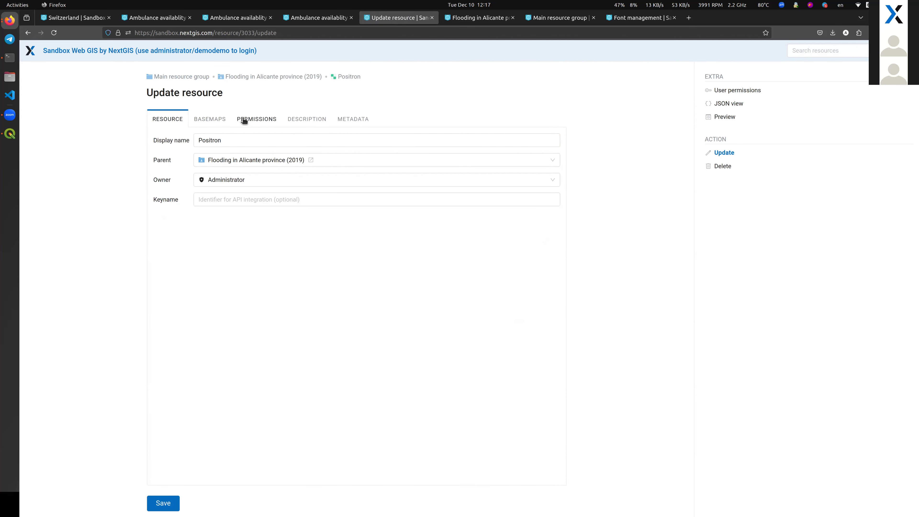
left_click(218, 119)
left_click(222, 140)
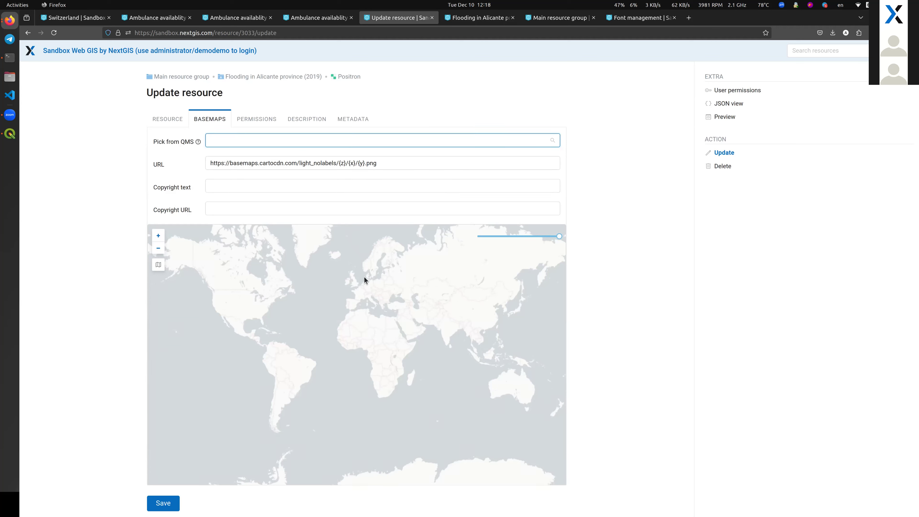
type("mapnik")
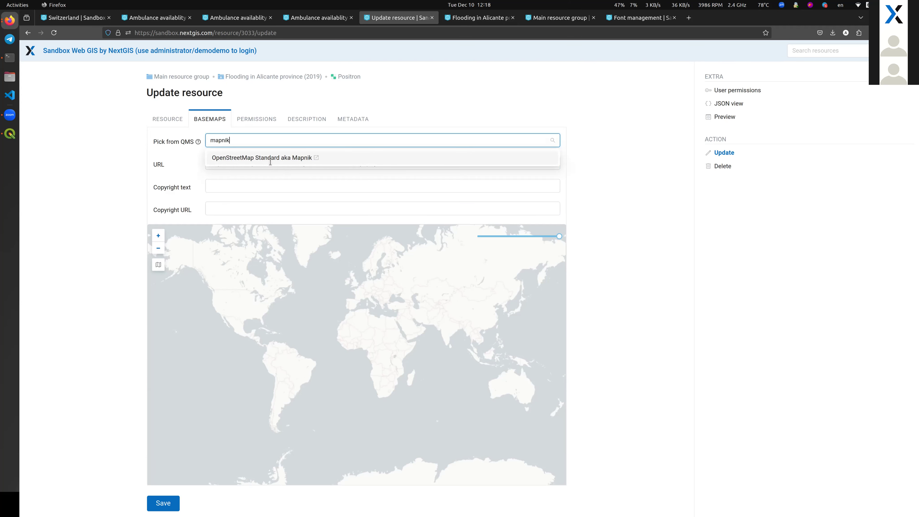
left_click(273, 160)
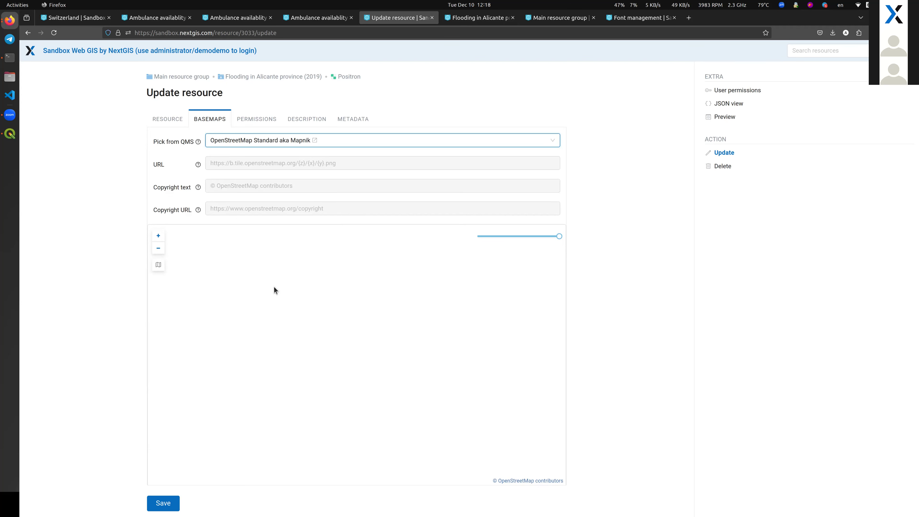
left_click_drag(254, 289, 292, 303)
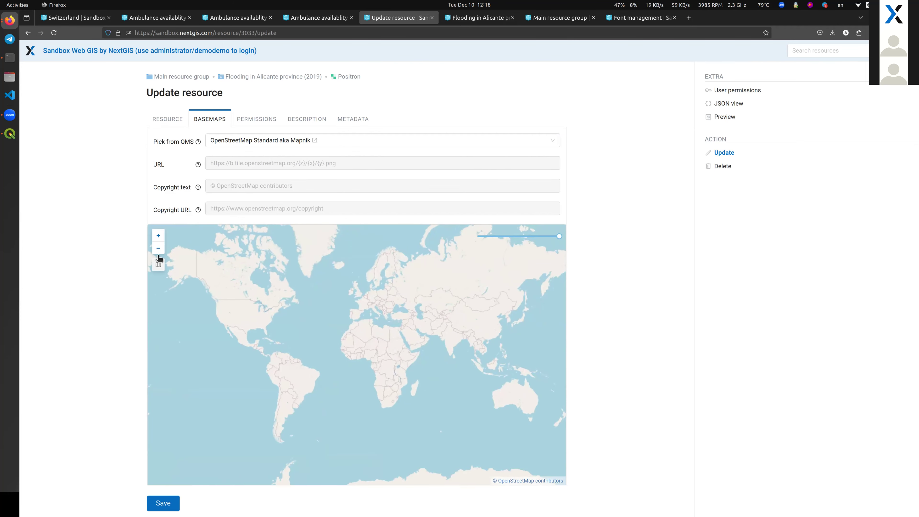
mouse_move(540, 240)
left_mouse_down()
mouse_move(503, 237)
mouse_move(554, 240)
left_mouse_up()
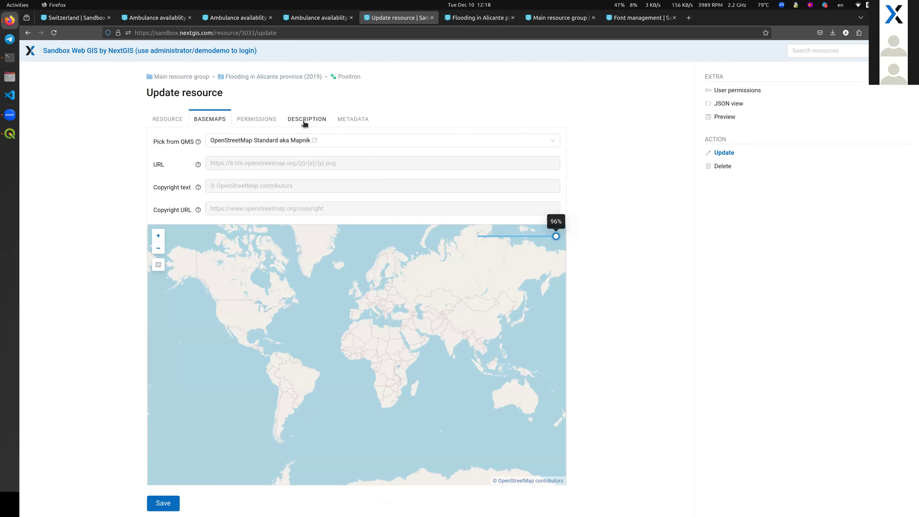
left_click(294, 79)
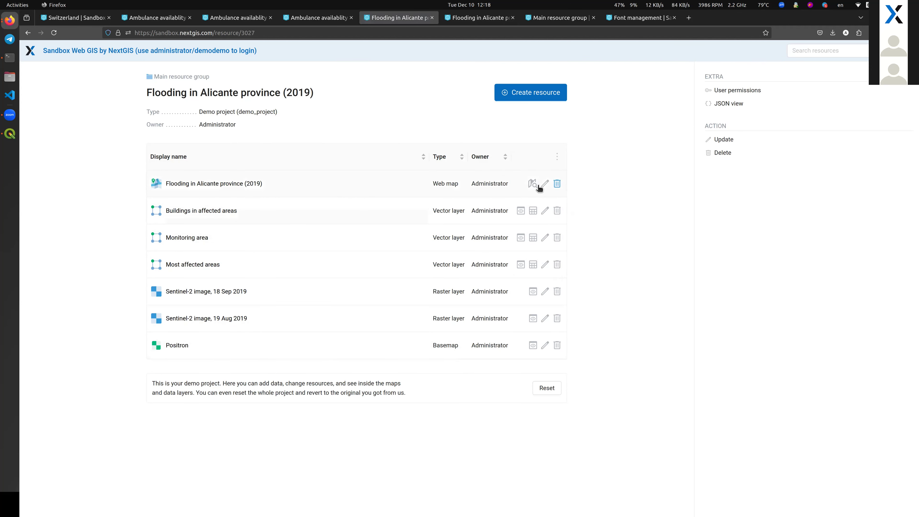
Step: Examine the Monitoring area layer's settings in the Flooding in Alicante province (2019) web map
left_click(549, 188)
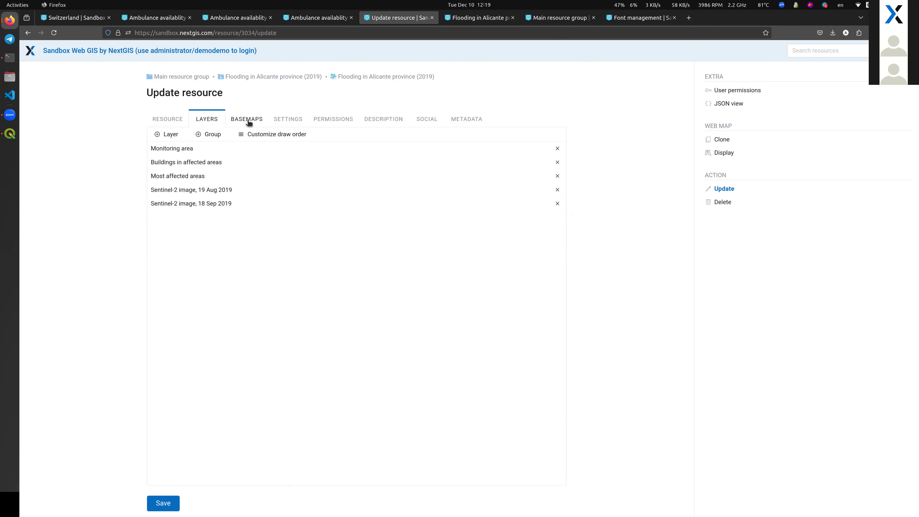
left_click(200, 151)
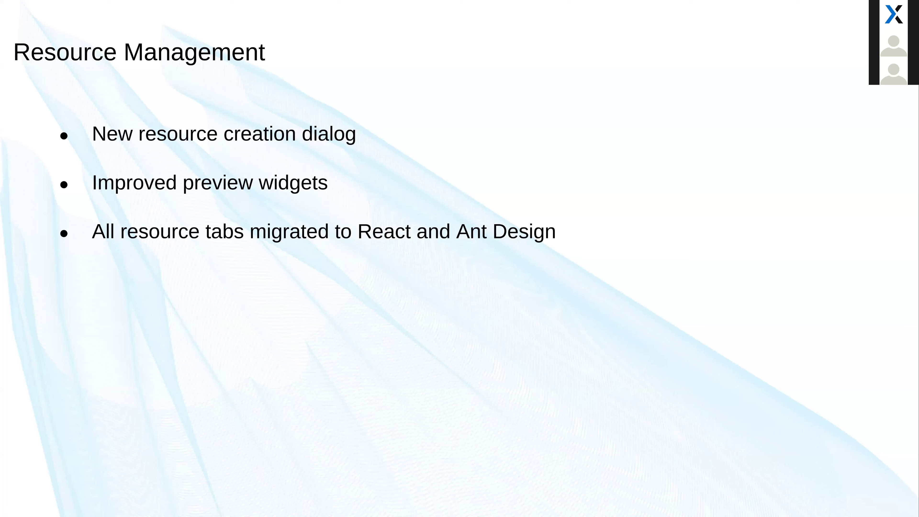
left_click(386, 152)
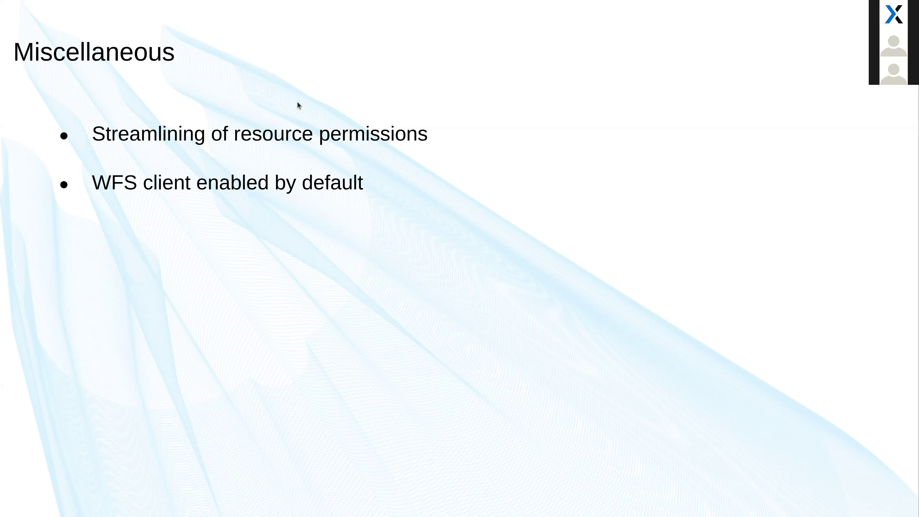
Step: Switch to Firefox and open the main resource group's permission settings for updating
key("alt+Tab")
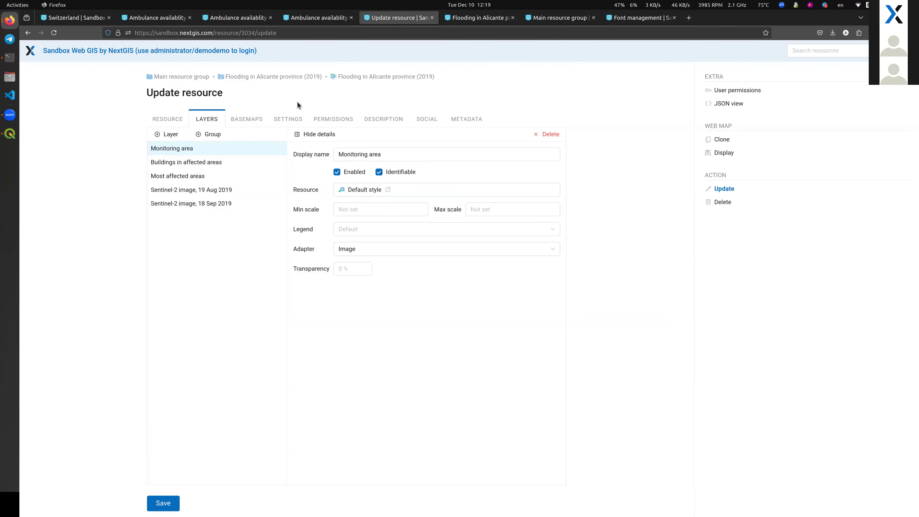
left_click(259, 77)
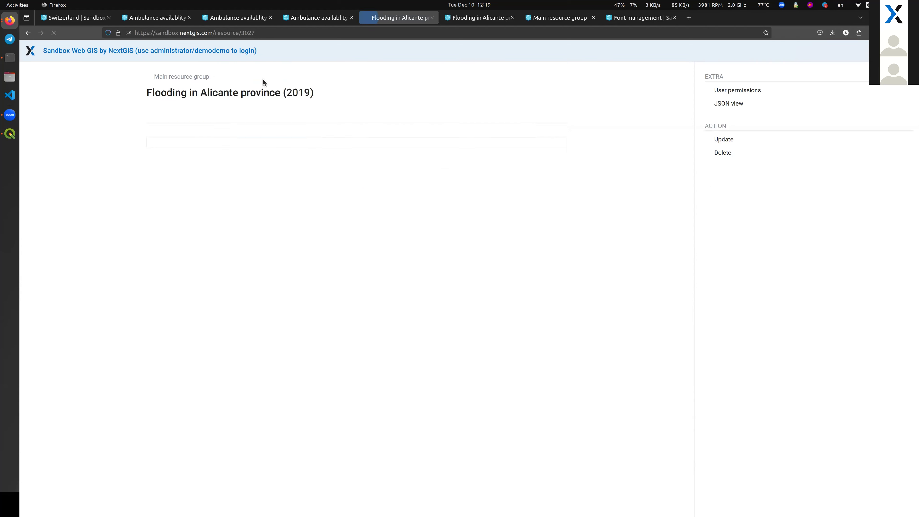
left_click(187, 77)
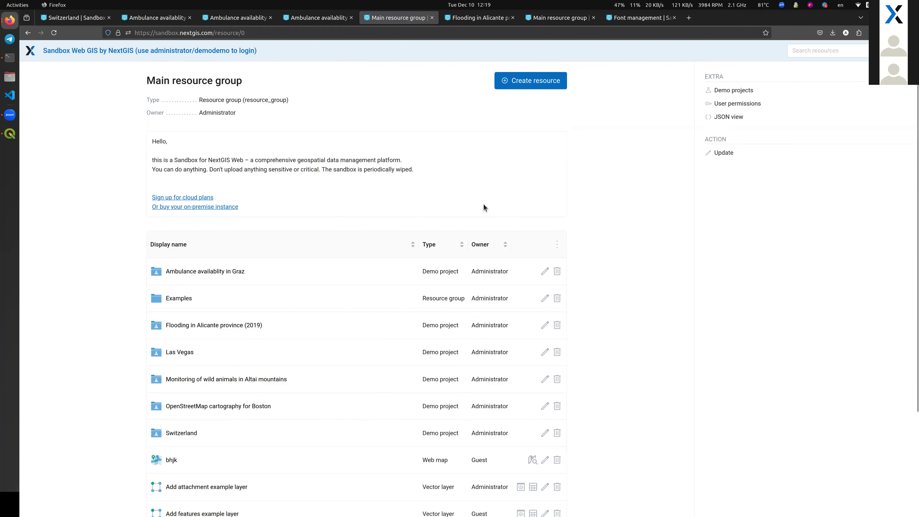
left_click(729, 156)
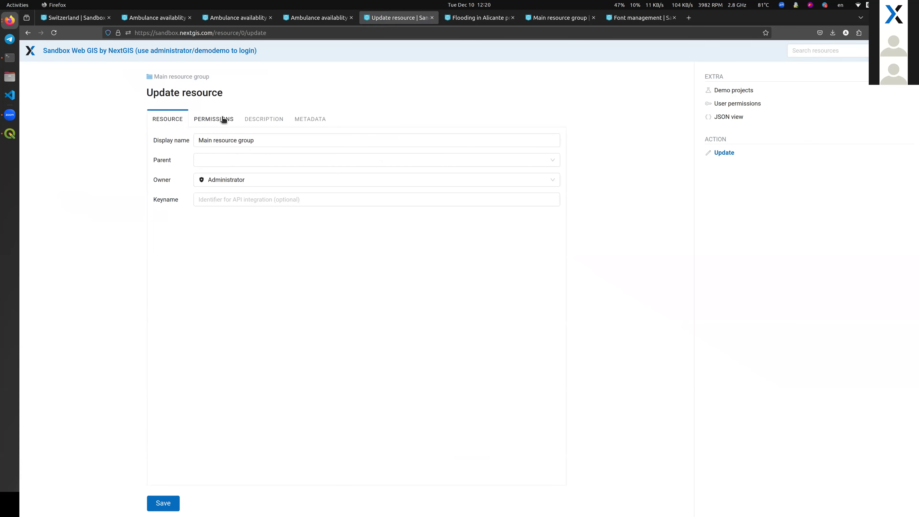
left_click(224, 120)
Step: Examine the available permissions and resource scopes for the Administrators rule, including the connection, Web GIS services and web map permissions
left_click(454, 155)
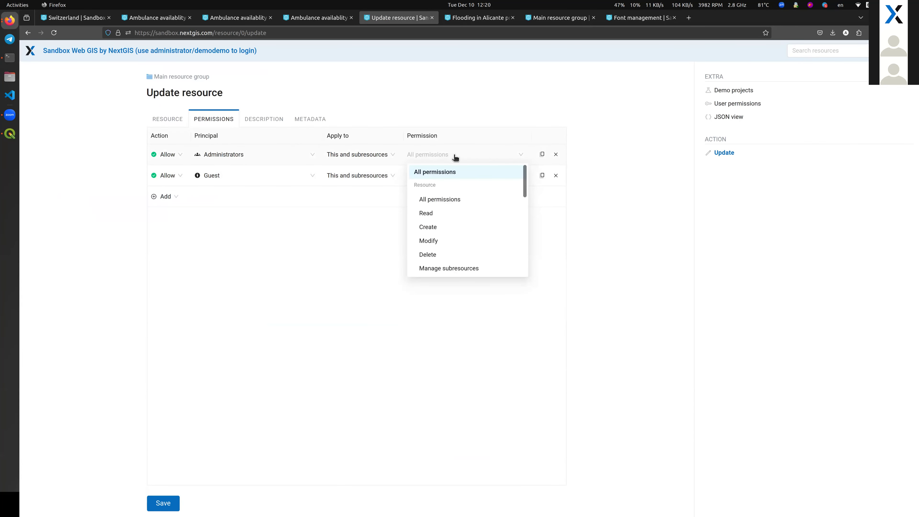
left_click(380, 159)
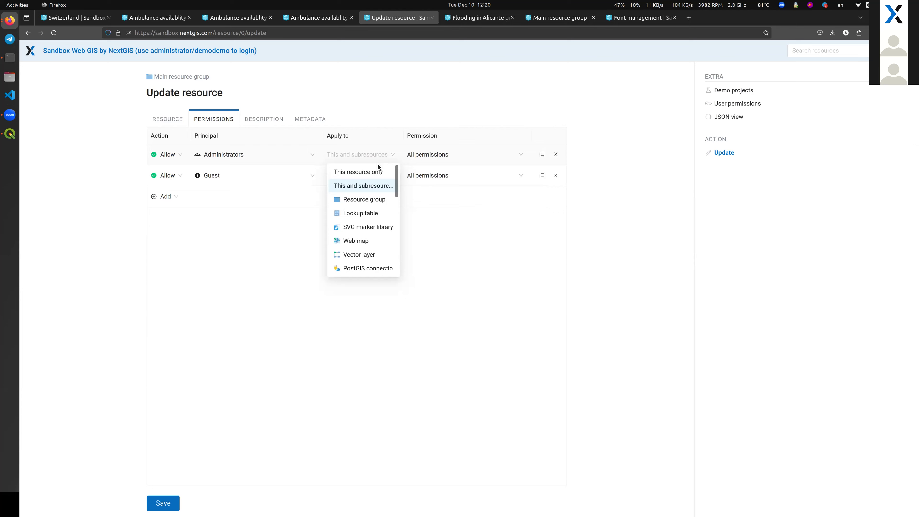
left_click(378, 185)
left_click(469, 159)
scroll(477, 207, "down", 2)
scroll(476, 208, "down", 3)
scroll(459, 218, "down", 1)
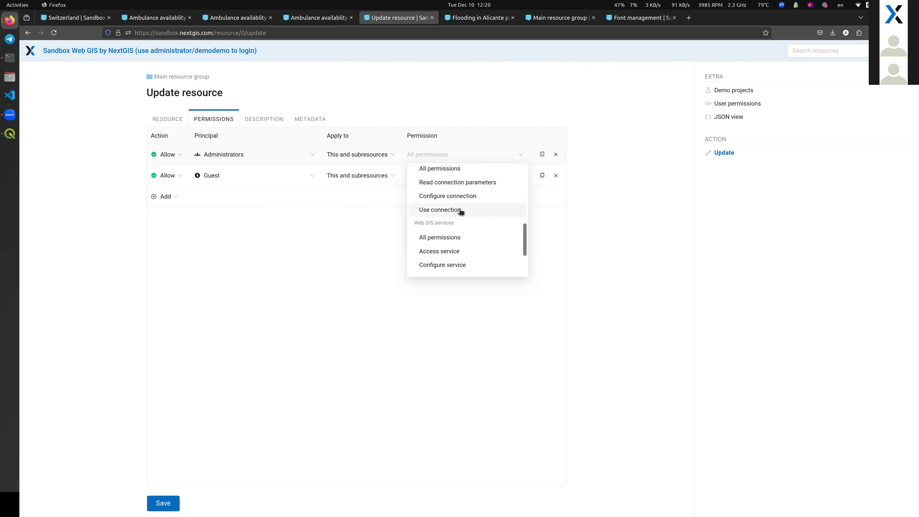
scroll(447, 240, "up", 6)
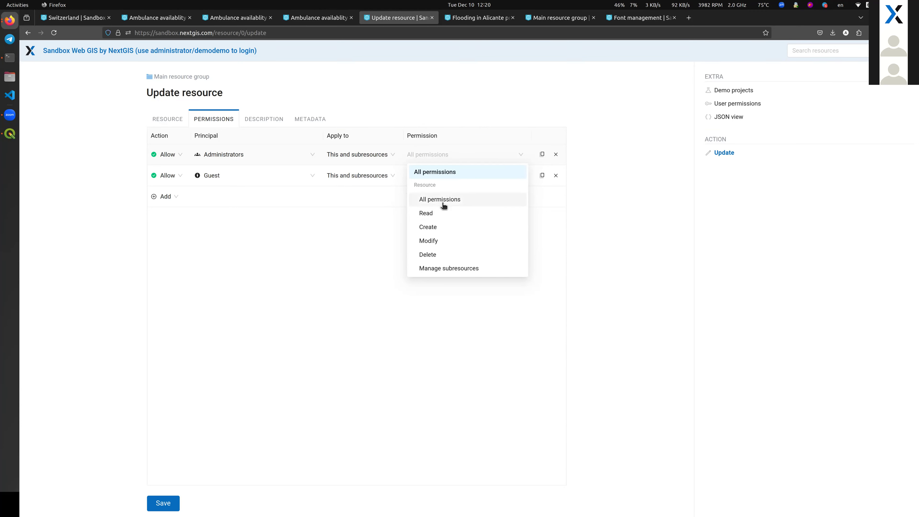
scroll(448, 215, "down", 2)
scroll(449, 215, "down", 6)
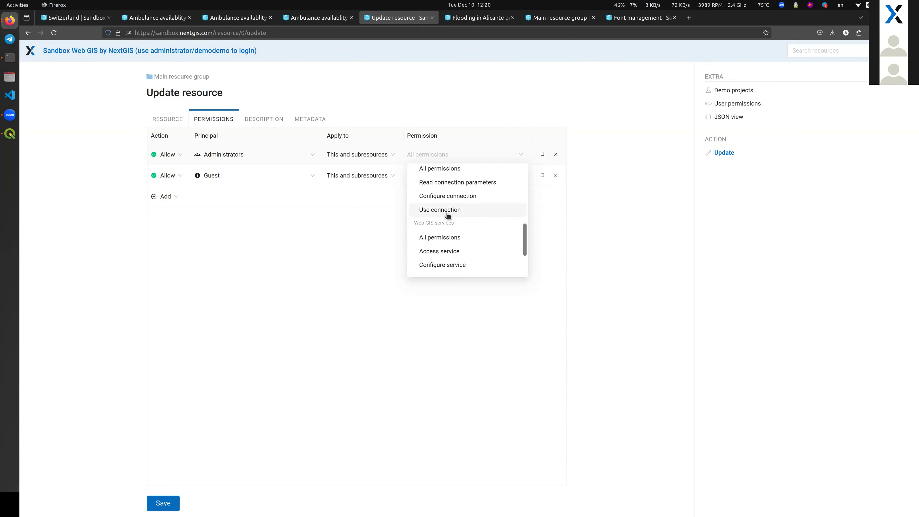
scroll(448, 210, "down", 2)
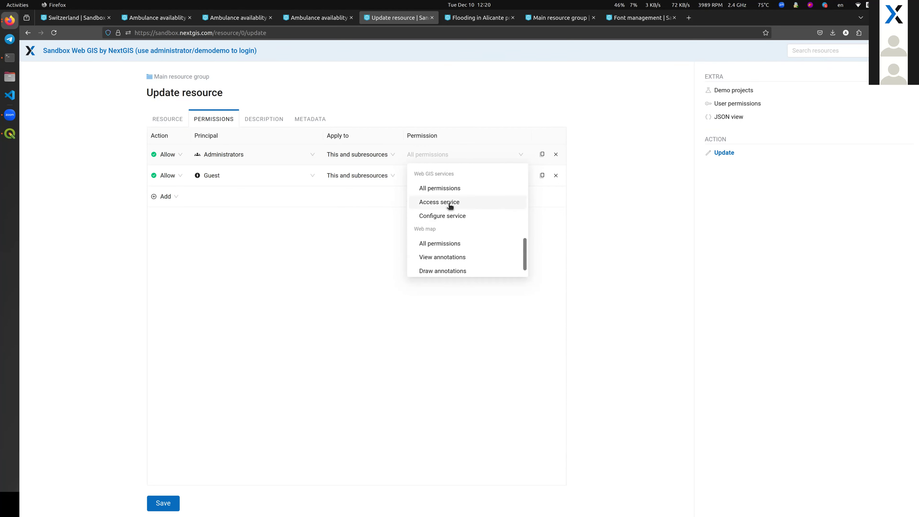
left_click(361, 221)
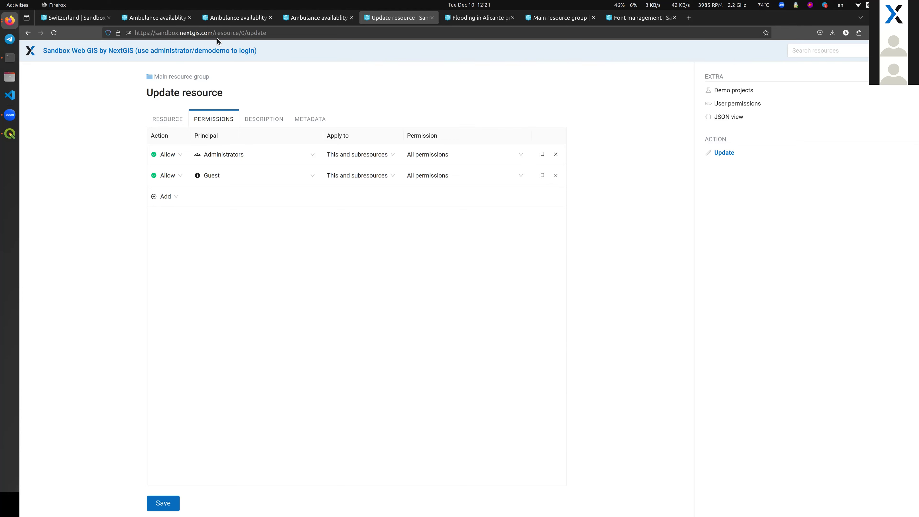
Step: Switch to QGIS, add the surfaces layer from the MapServer test WFS connection, and zoom to it
left_click(10, 134)
key("alt+s")
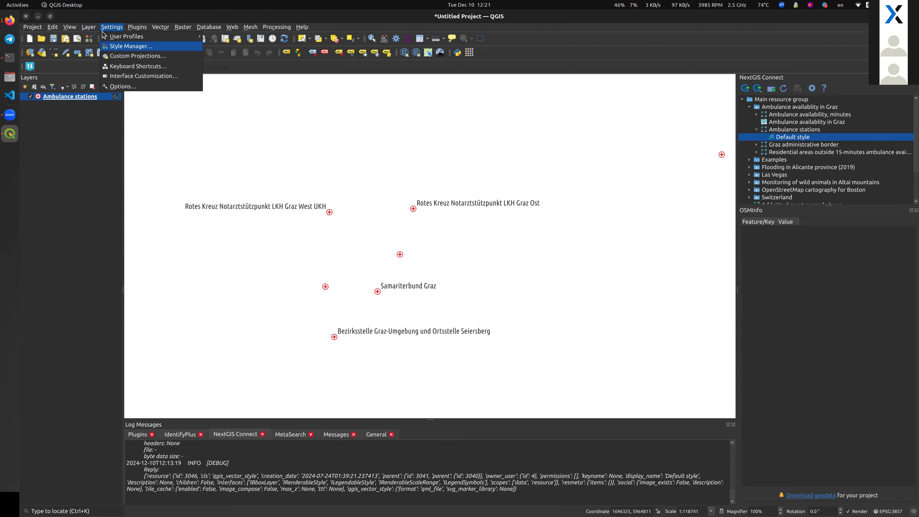
mouse_move(88, 27)
mouse_move(109, 55)
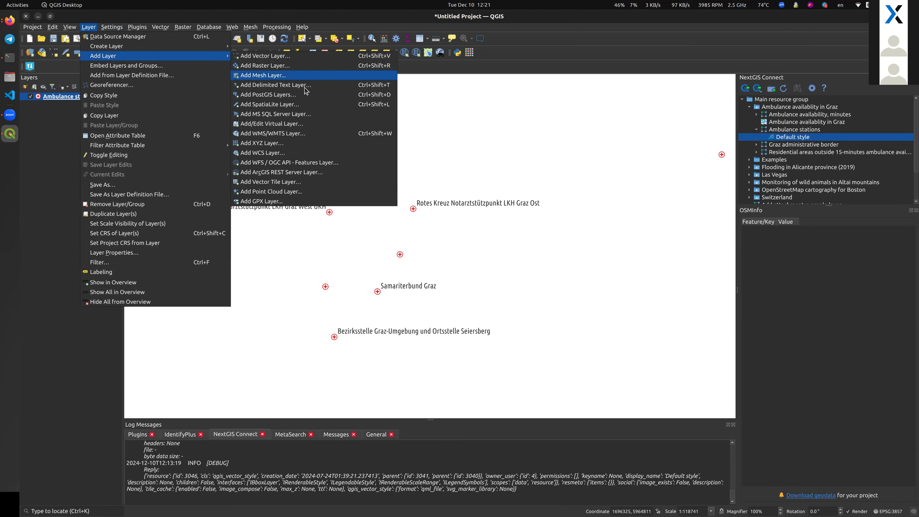
left_click(301, 163)
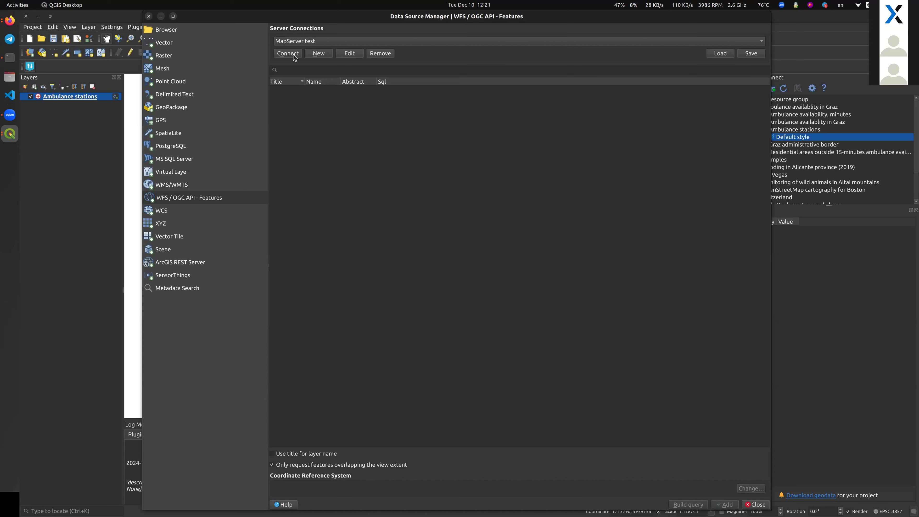
left_click(295, 56)
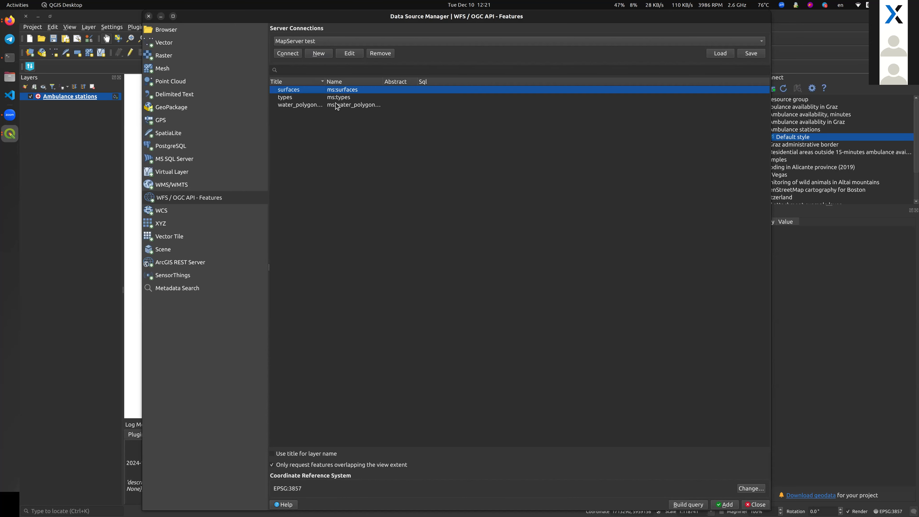
left_click(725, 505)
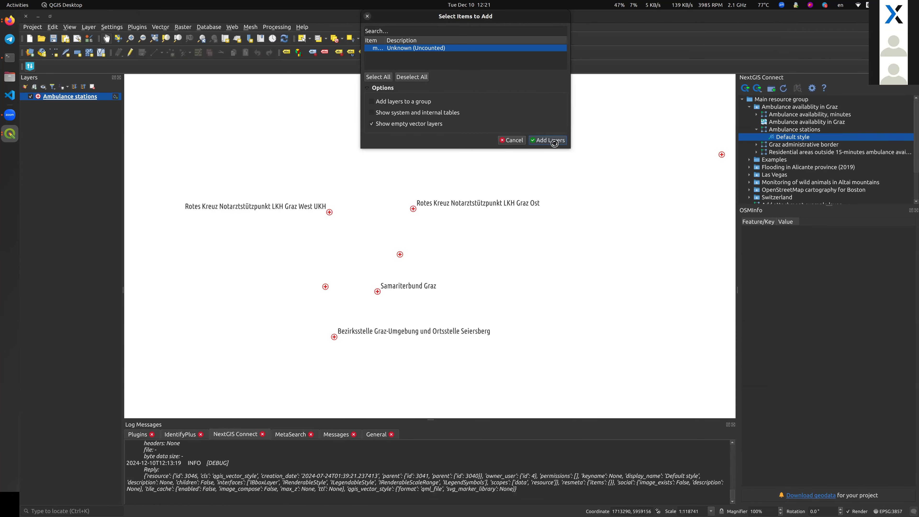
left_click(548, 140)
right_click(62, 98)
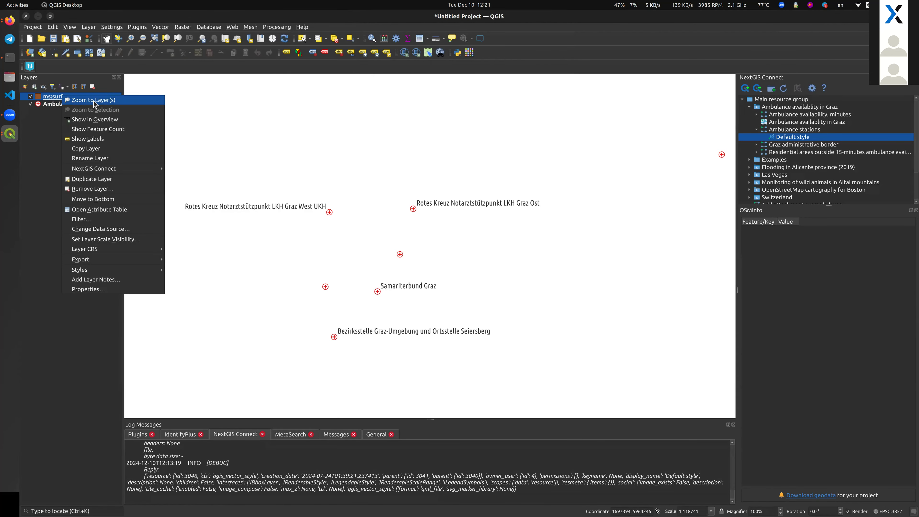
left_click(94, 101)
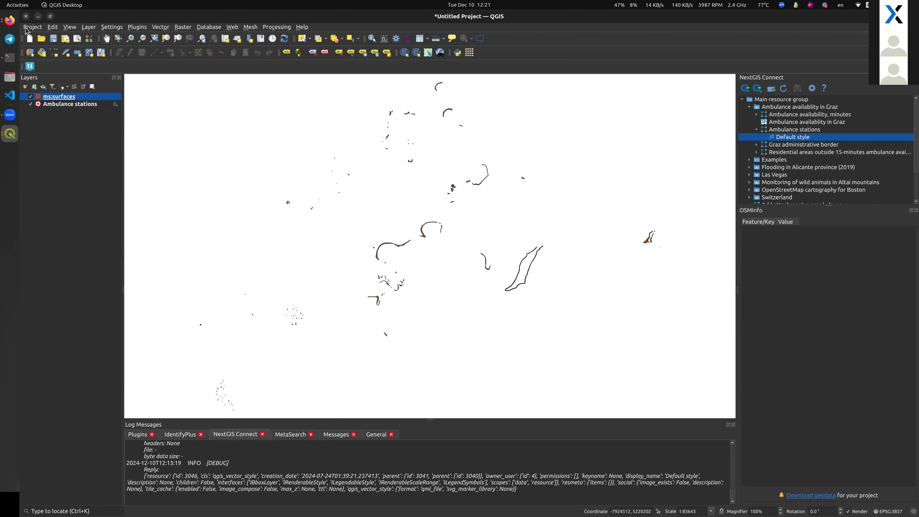
Step: Switch to Firefox and load the personal nextgis.com Web GIS in a new tab
left_click(7, 22)
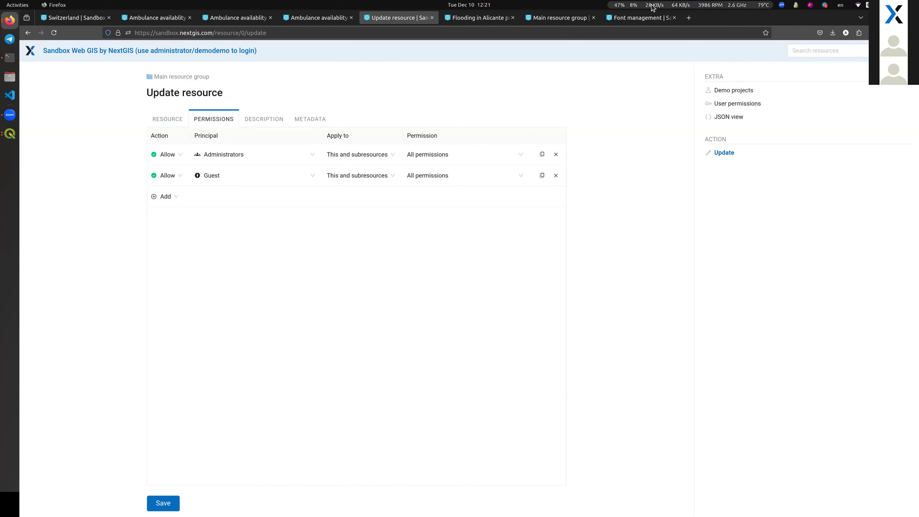
left_click(684, 21)
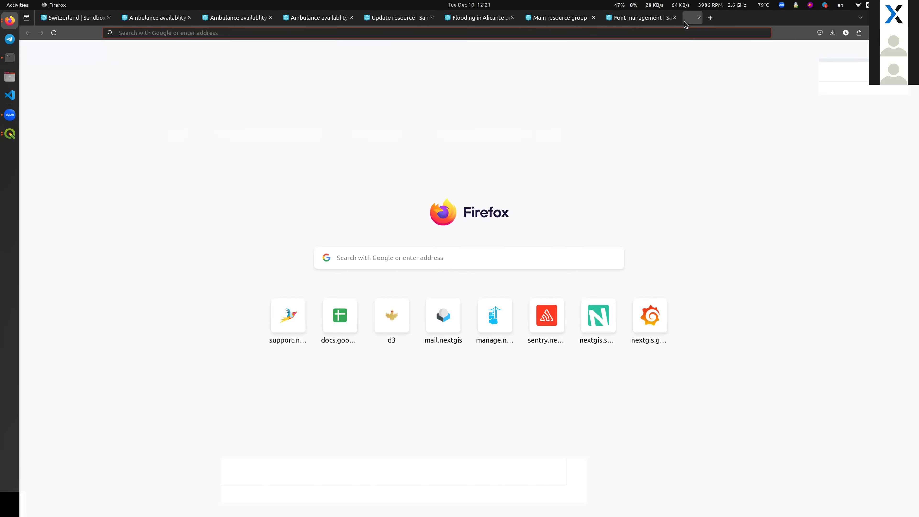
type("dezhin.nextgis.com/")
key("Return")
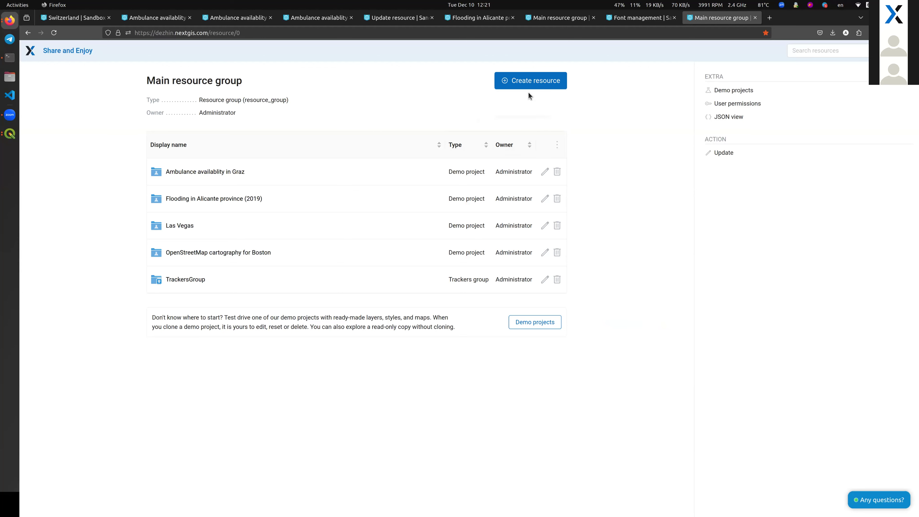
left_click(527, 81)
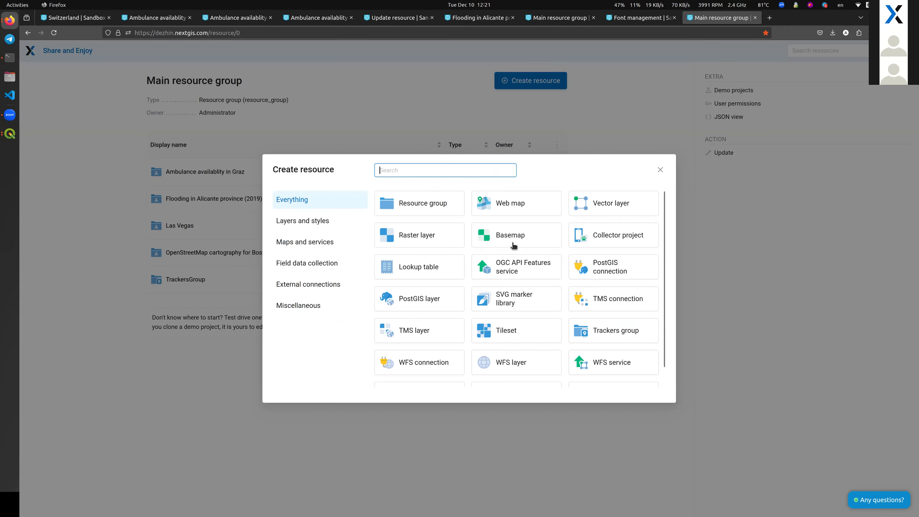
scroll(559, 308, "down", 1)
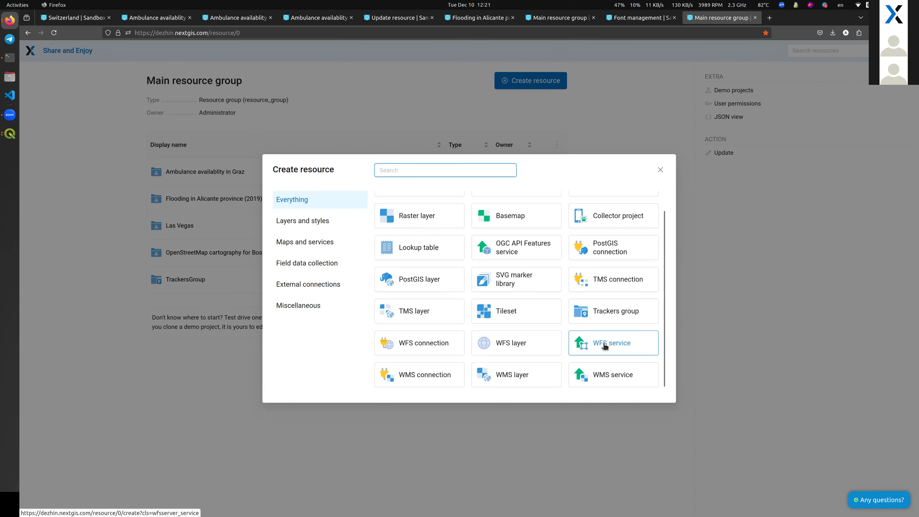
left_click(422, 348)
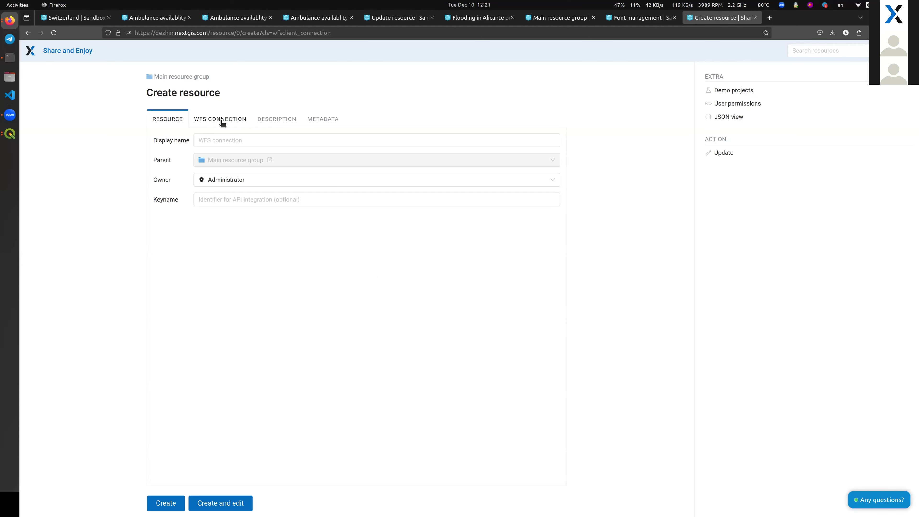
left_click(220, 121)
left_click(252, 140)
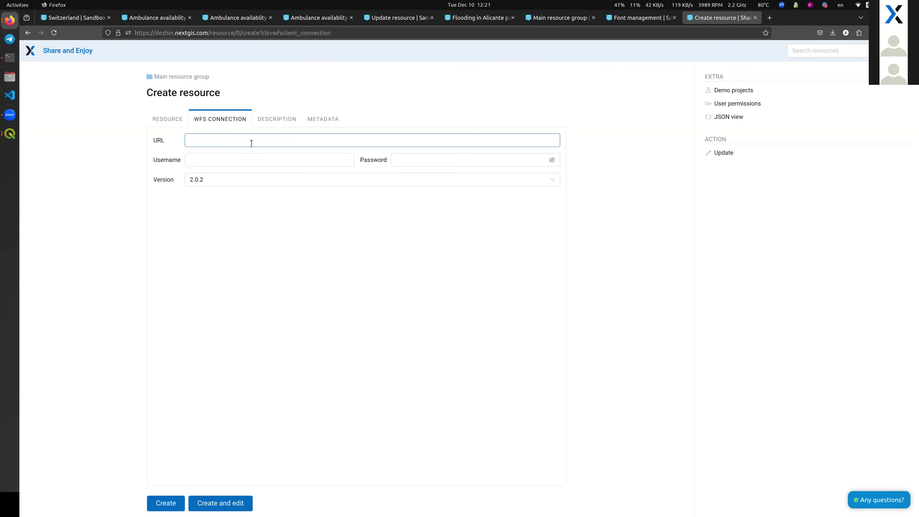
type("https://me")
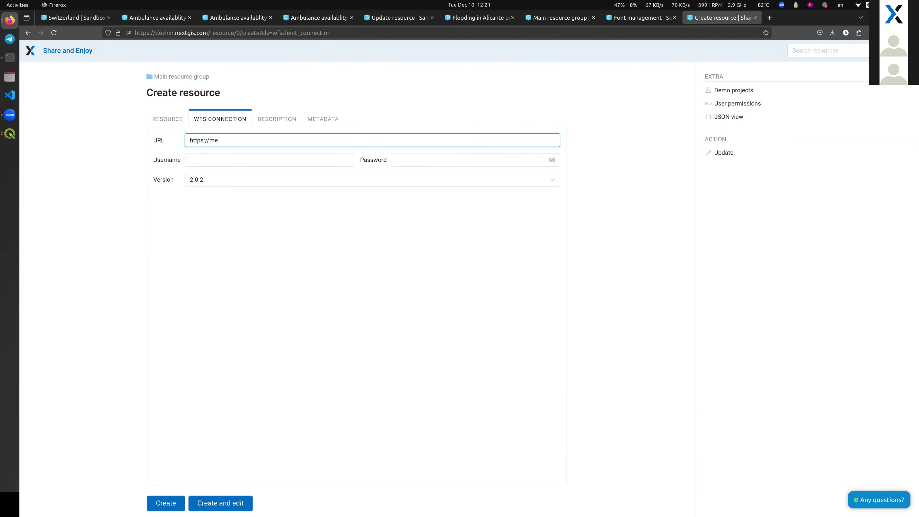
type("apserver.netxgis.dec")
key("Tab")
left_click(236, 175)
left_click(210, 199)
left_click(166, 502)
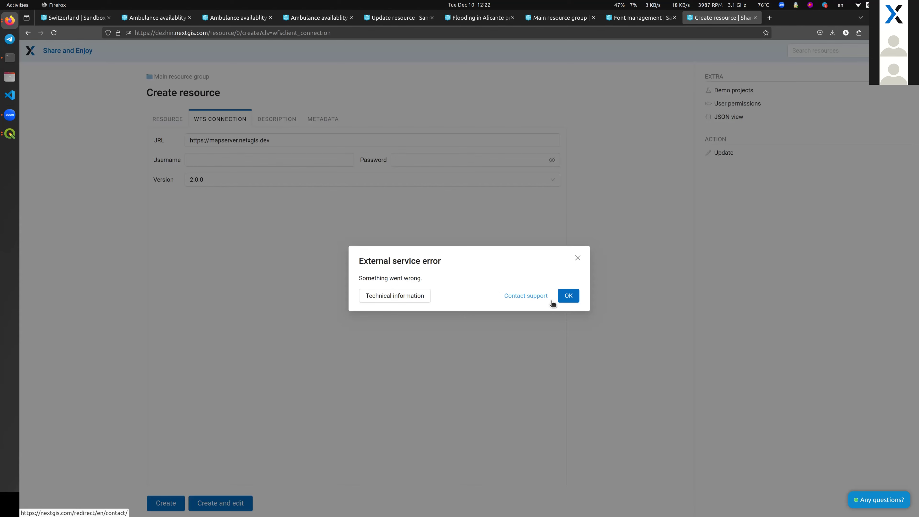
left_click(569, 296)
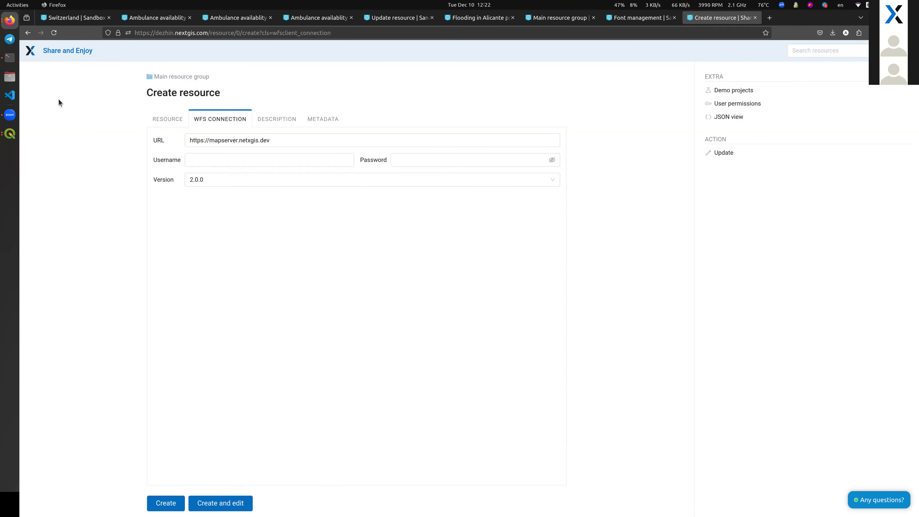
Step: Switch to QGIS and copy the URL of the MapServer test WFS connection
left_click(10, 134)
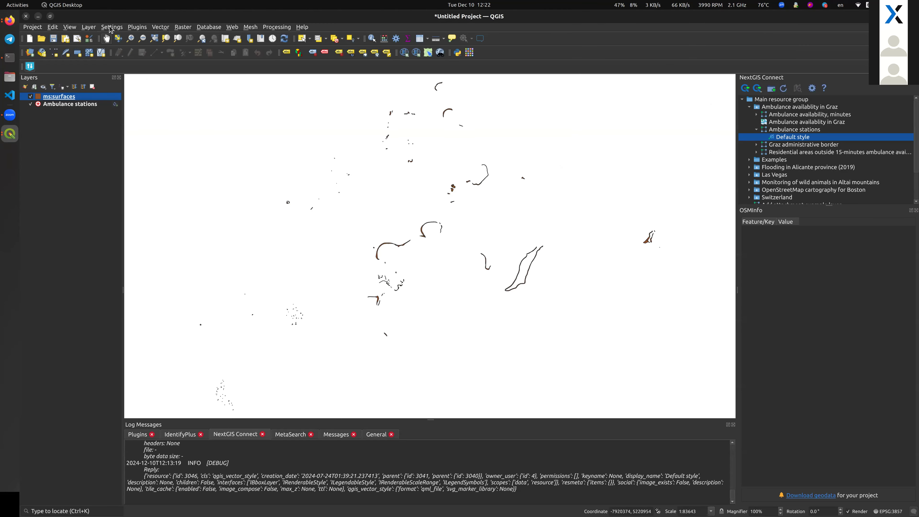
left_click(89, 27)
mouse_move(203, 56)
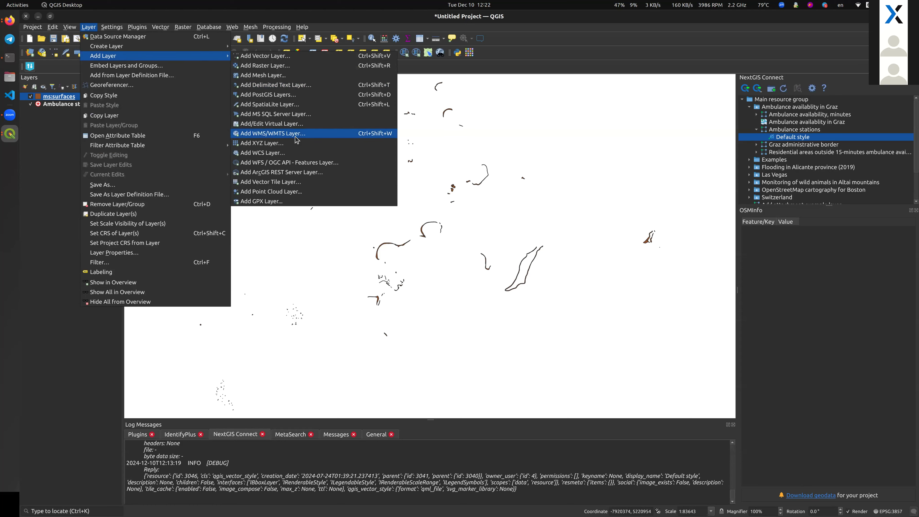
left_click(287, 163)
left_click(348, 53)
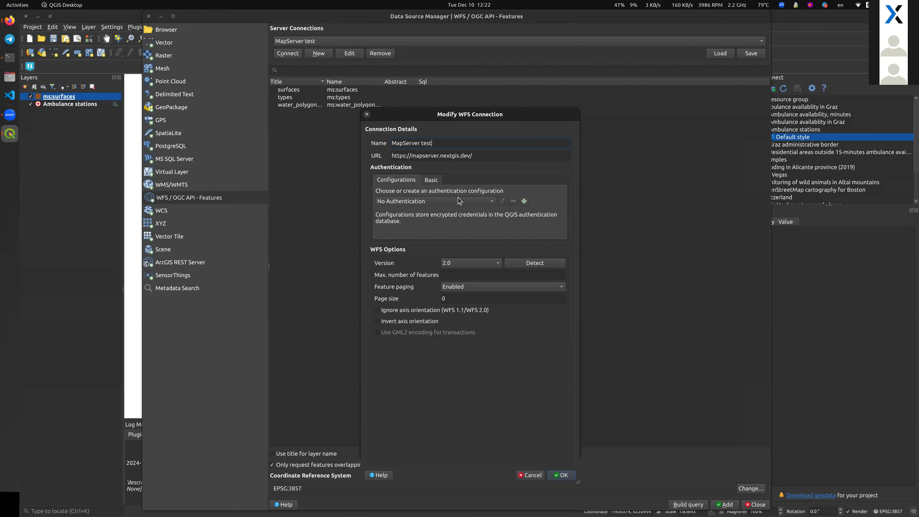
triple_click(481, 159)
right_click(480, 160)
left_click(506, 189)
left_click(10, 20)
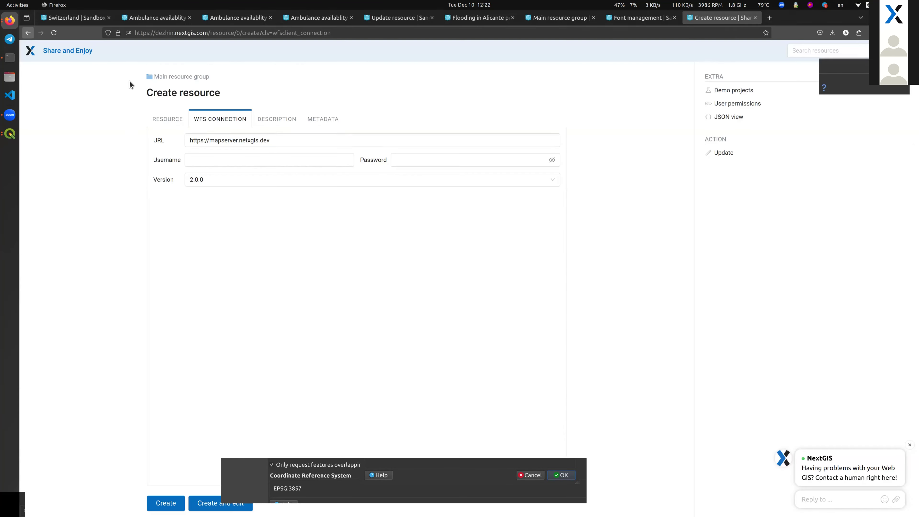
triple_click(290, 140)
key("ctrl+v")
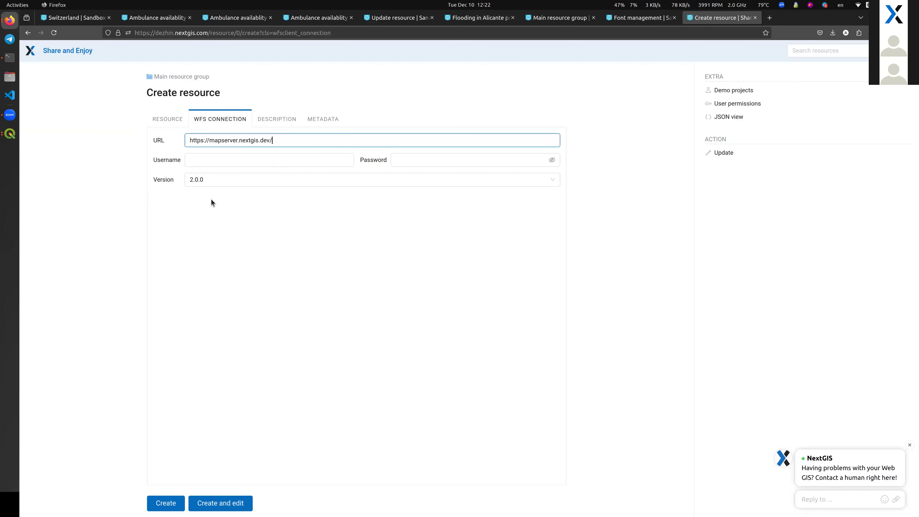
left_click(165, 503)
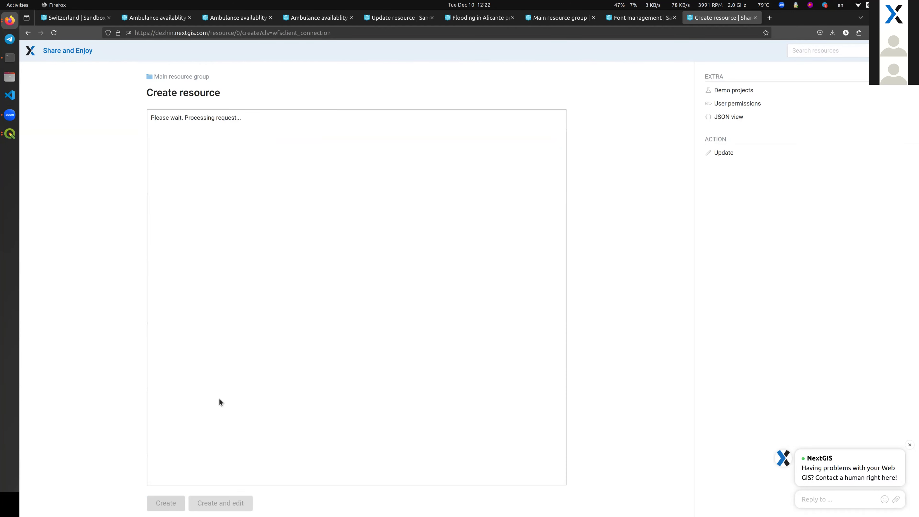
left_click(192, 78)
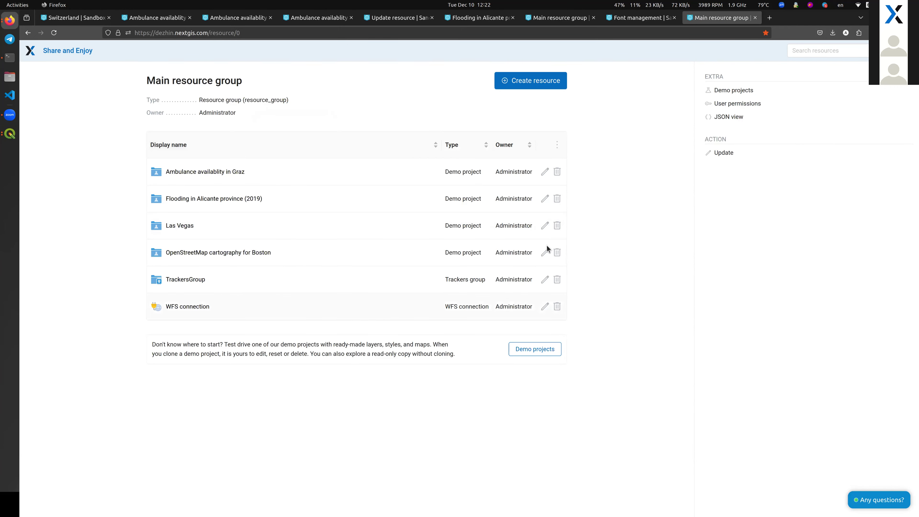
Step: Start a WFS layer resource in the main resource group and pick the existing WFS connection as its connection
left_click(535, 82)
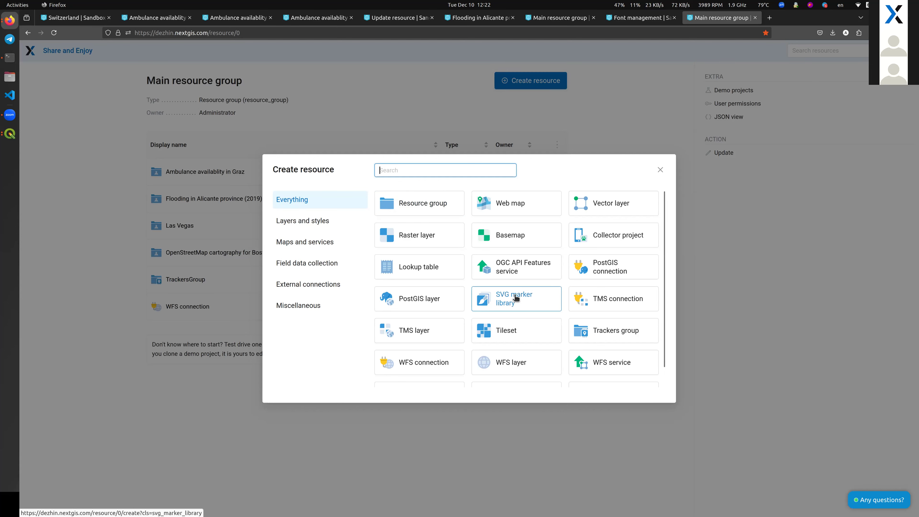
scroll(517, 307, "down", 1)
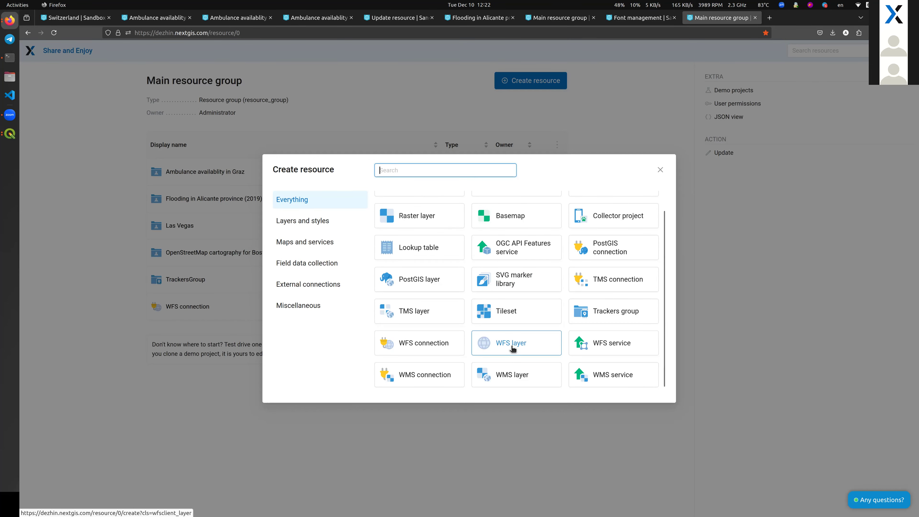
left_click(514, 350)
left_click(232, 143)
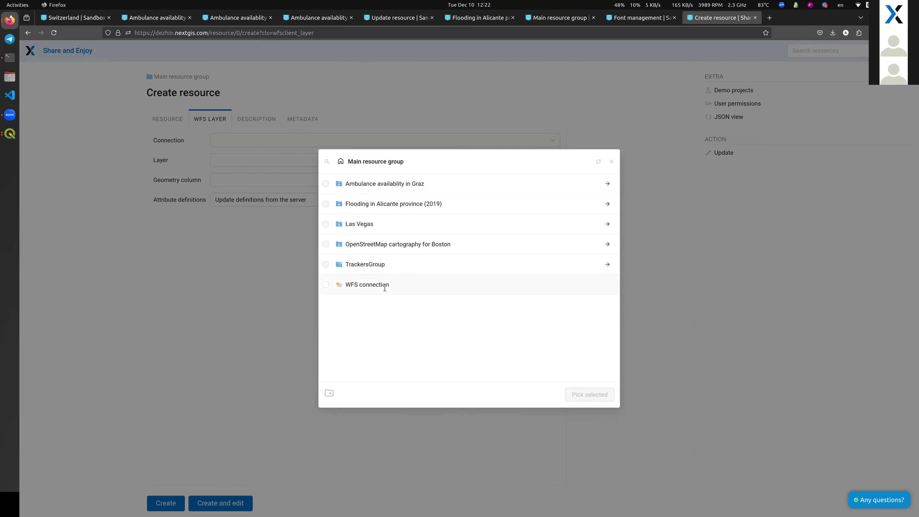
left_click(385, 286)
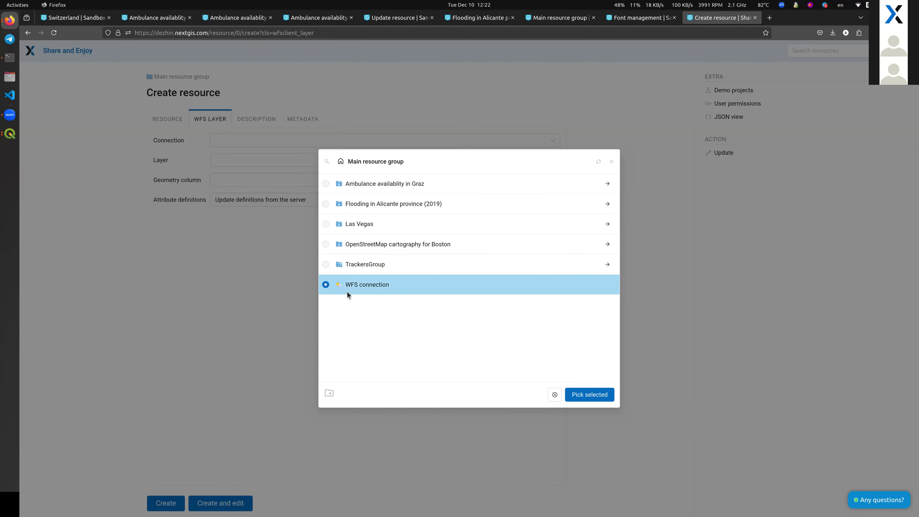
left_click(596, 394)
Step: Set the layer to ms:surfaces and the geometry column to msGeometry, and create the WFS layer
left_click(292, 159)
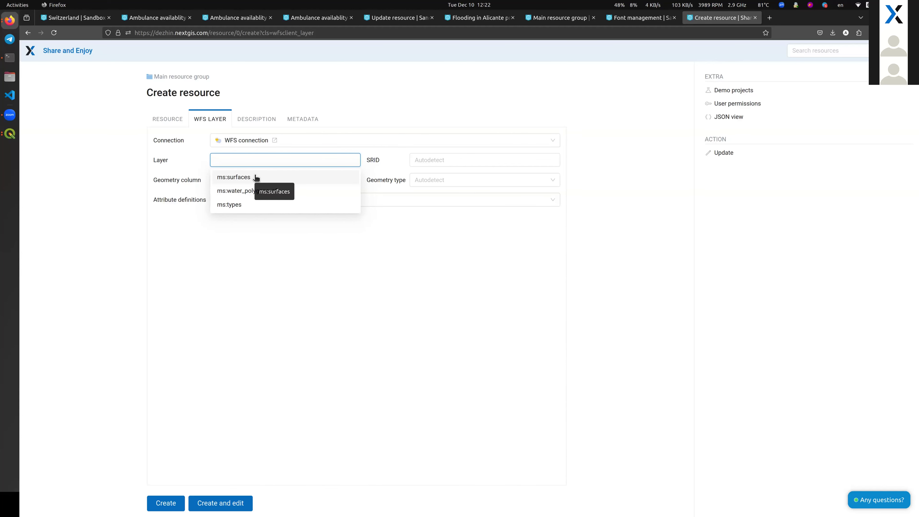
left_click(264, 177)
left_click(270, 180)
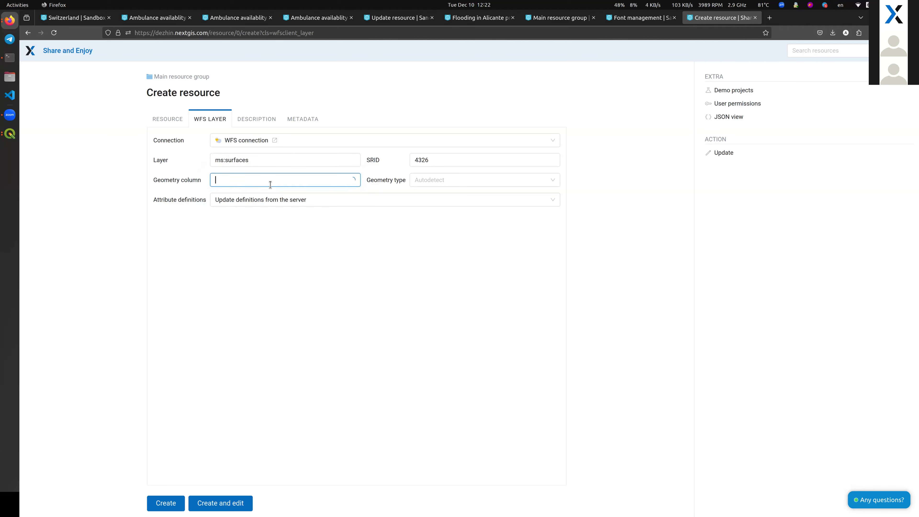
left_click(234, 198)
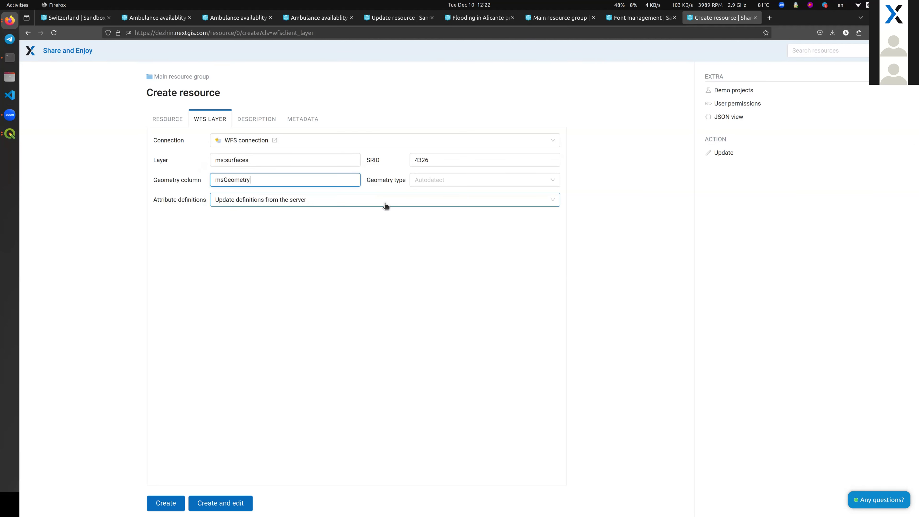
left_click(165, 502)
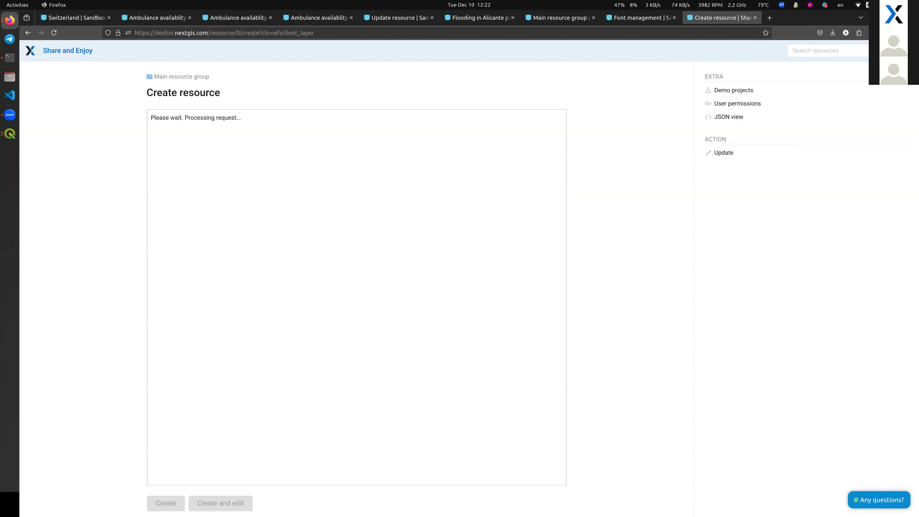
Step: Create a default QGIS style for the WFS layer and preview it zoomed in with the basemap off
left_click(526, 175)
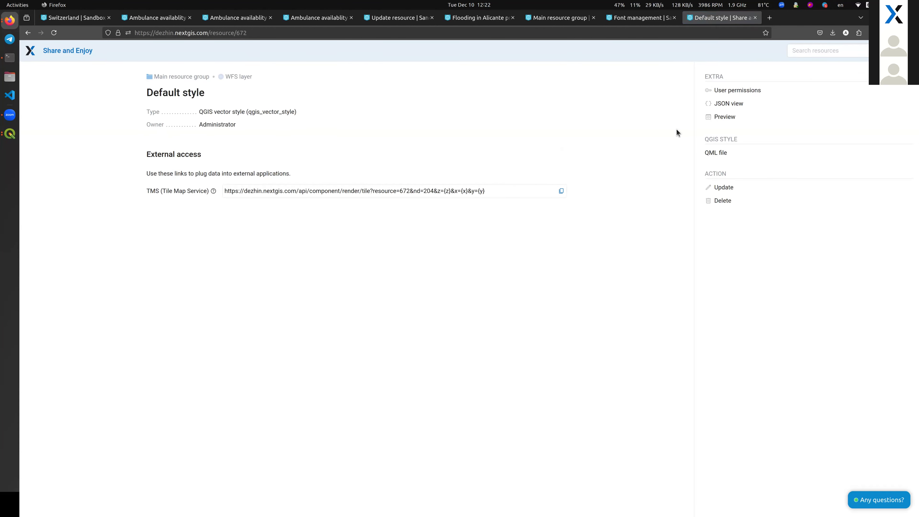
left_click(726, 118)
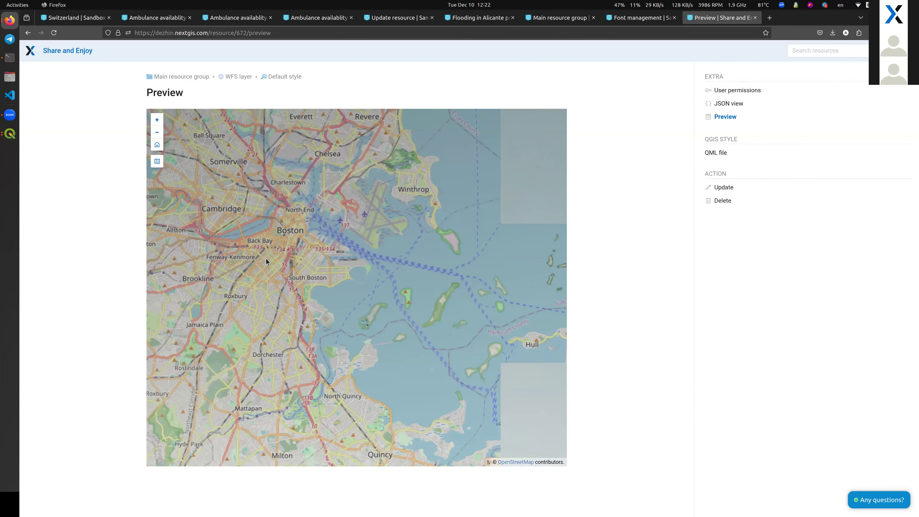
left_click(157, 162)
scroll(374, 243, "up", 2)
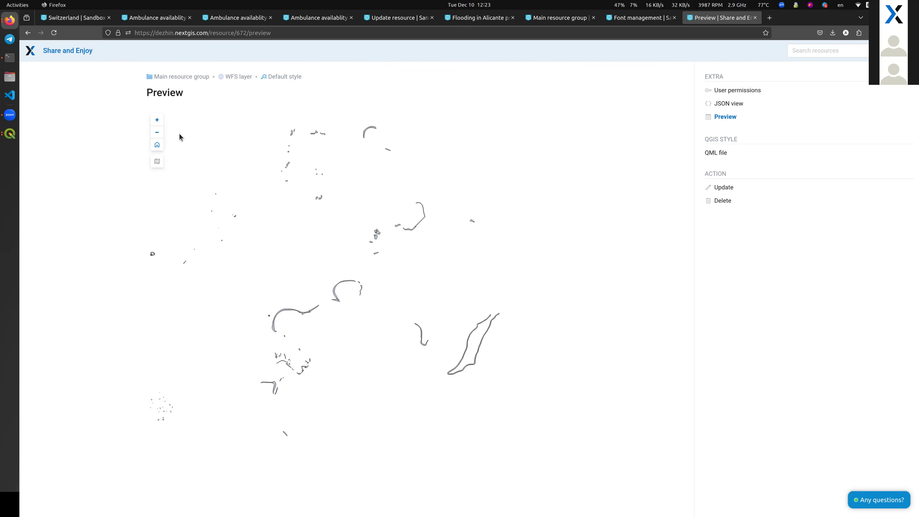
Step: Switch to QGIS and close the WFS connection settings and the Data Source Manager
left_click(11, 139)
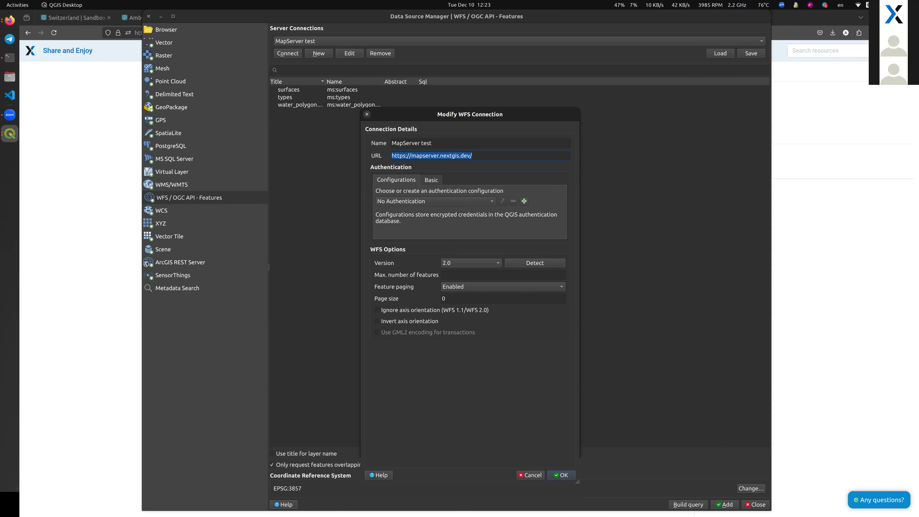
left_click_drag(435, 115, 402, 92)
left_click(535, 448)
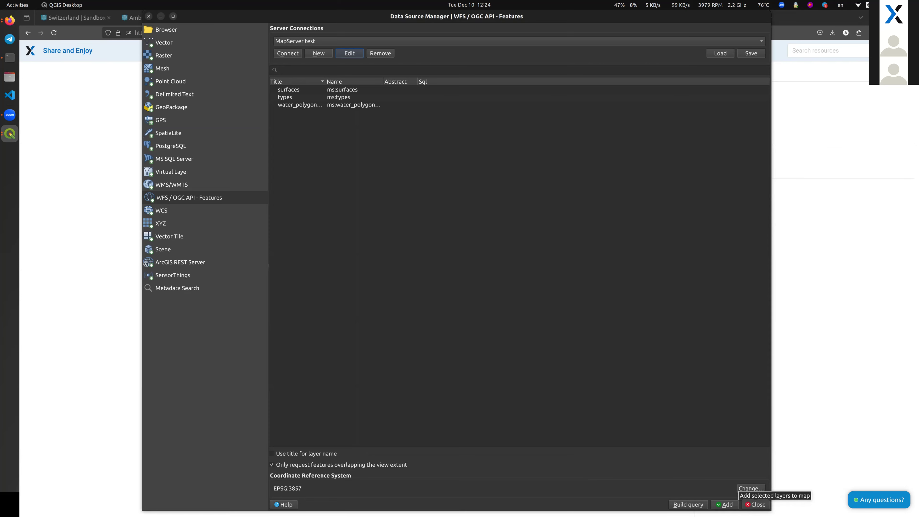
left_click(755, 505)
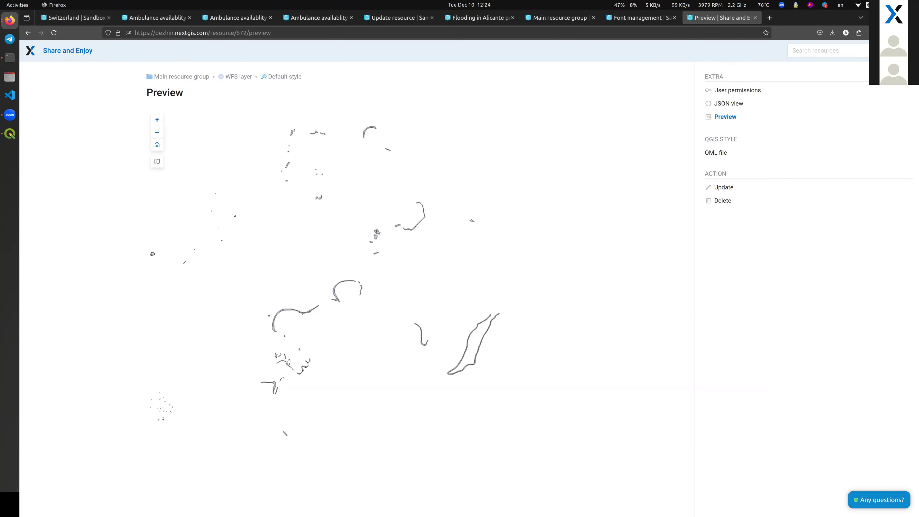
Step: In the QGIS main window, set the simple fill colour of the ms:surfaces layer to red #d7191c
left_click(9, 134)
right_click(89, 97)
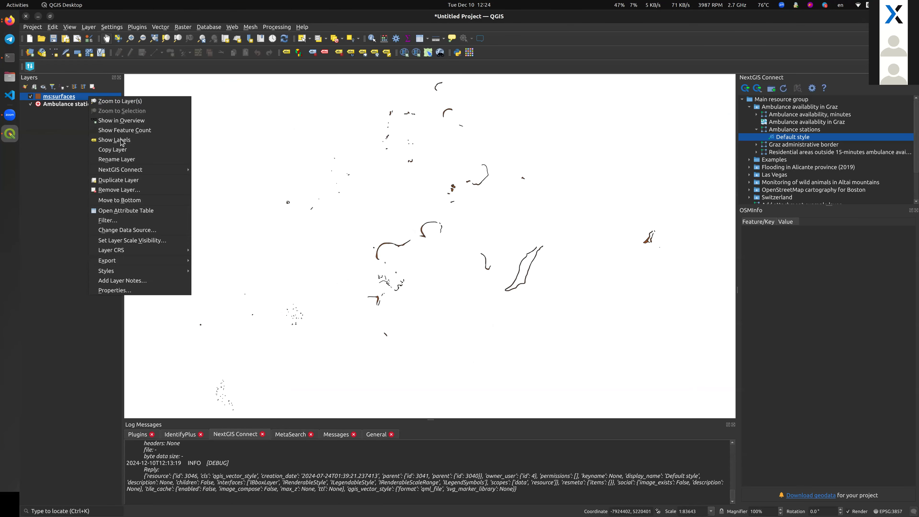
left_click(114, 291)
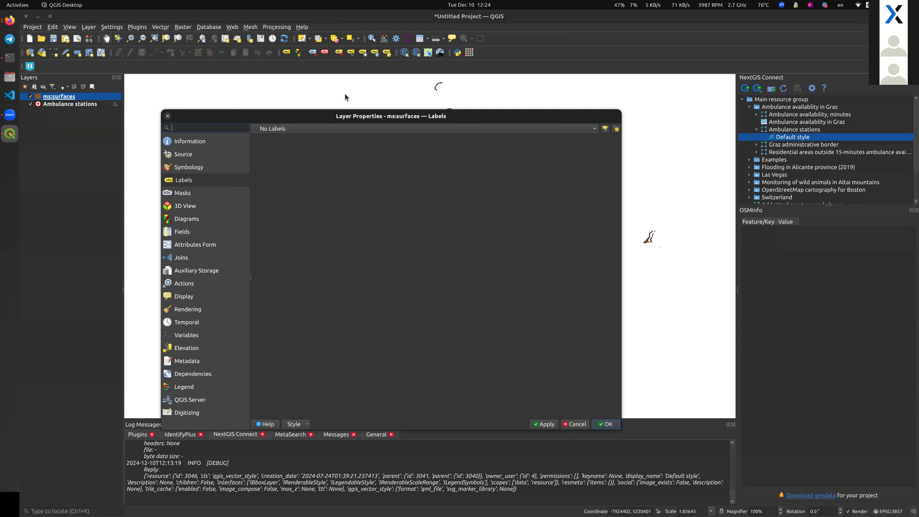
left_click(190, 167)
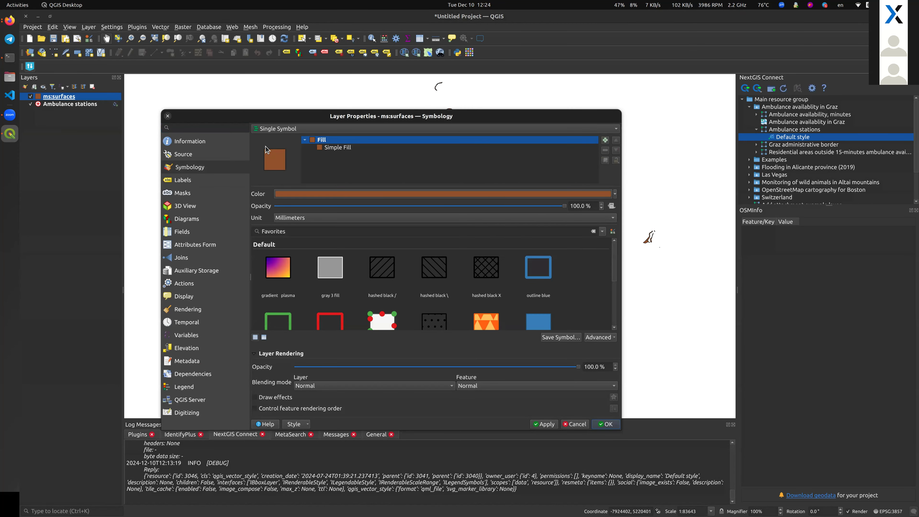
left_click(334, 148)
left_click(525, 207)
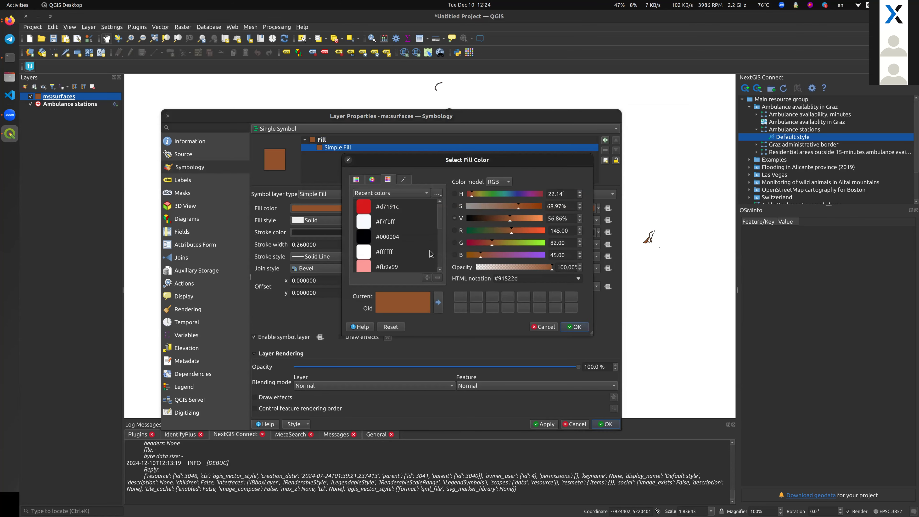
left_click(401, 206)
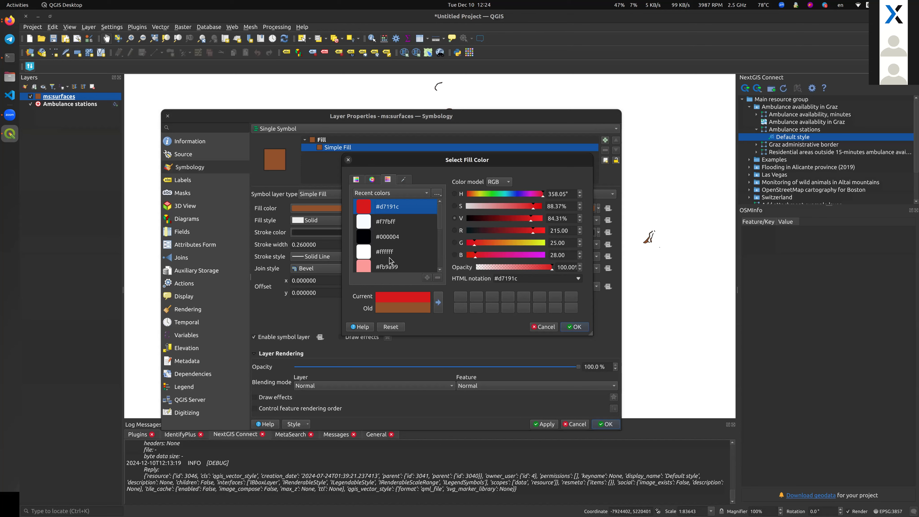
left_click(585, 327)
left_click(605, 424)
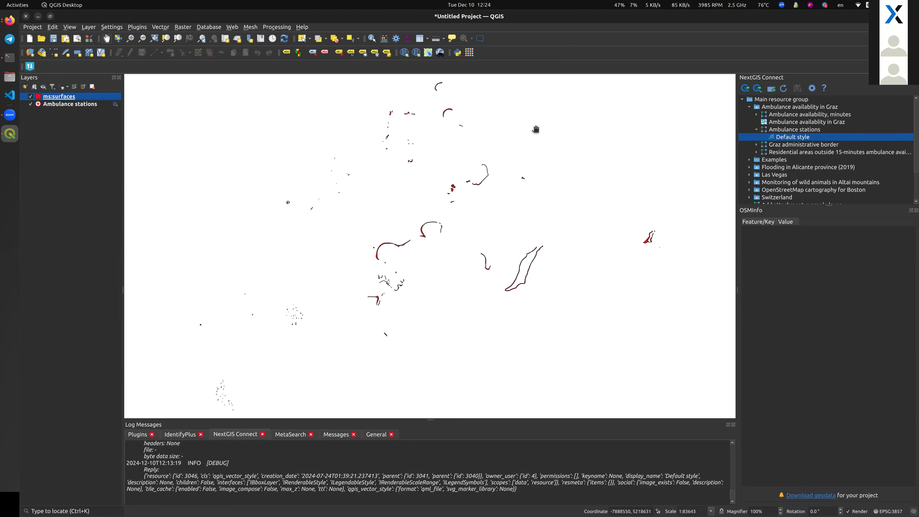
Step: Save the ms:surfaces layer style as the QML file tmp in the downloads folder and close the layer properties
right_click(79, 102)
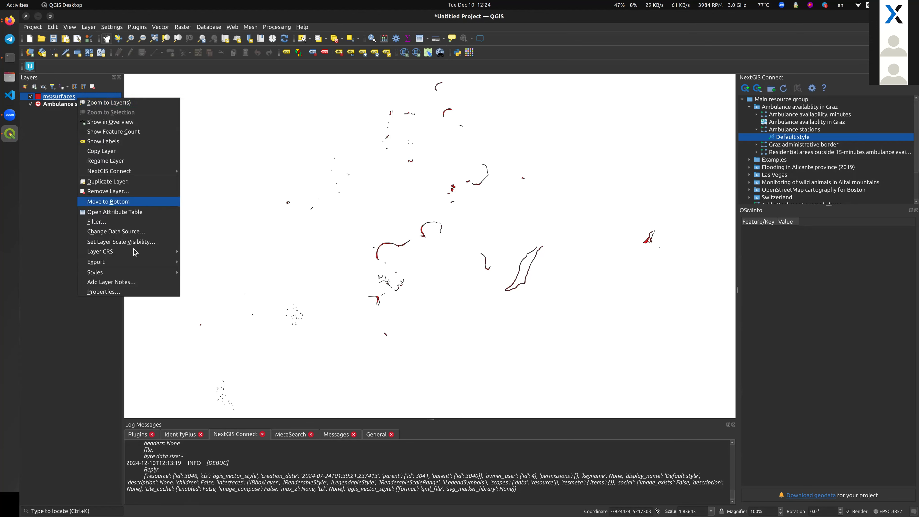
mouse_move(175, 274)
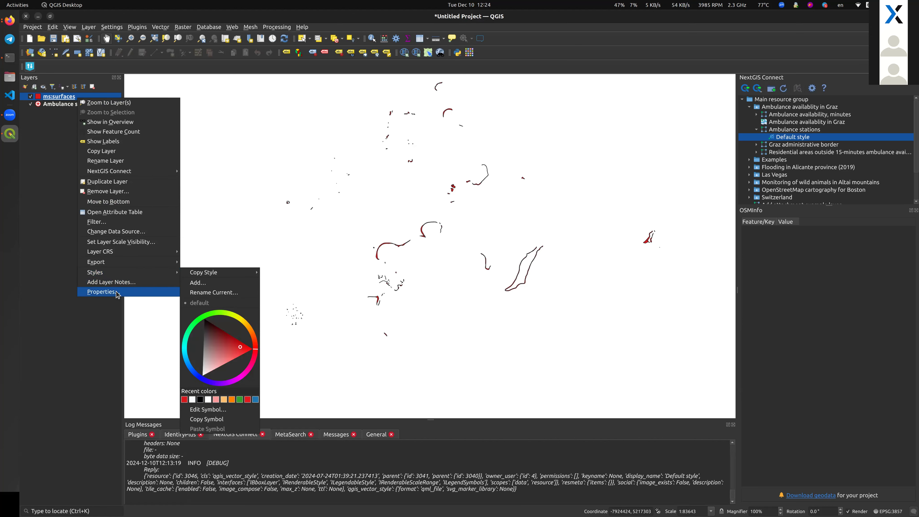
left_click(149, 292)
left_click(296, 424)
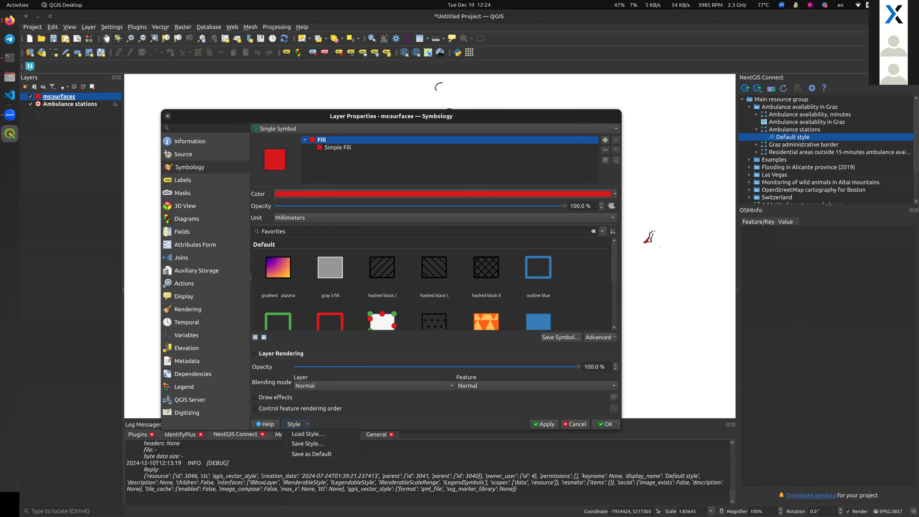
left_click(304, 444)
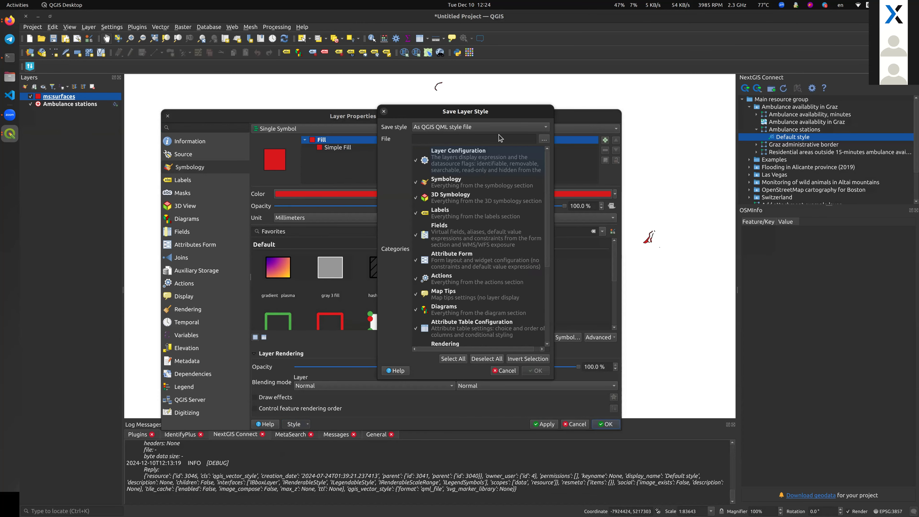
left_click(544, 139)
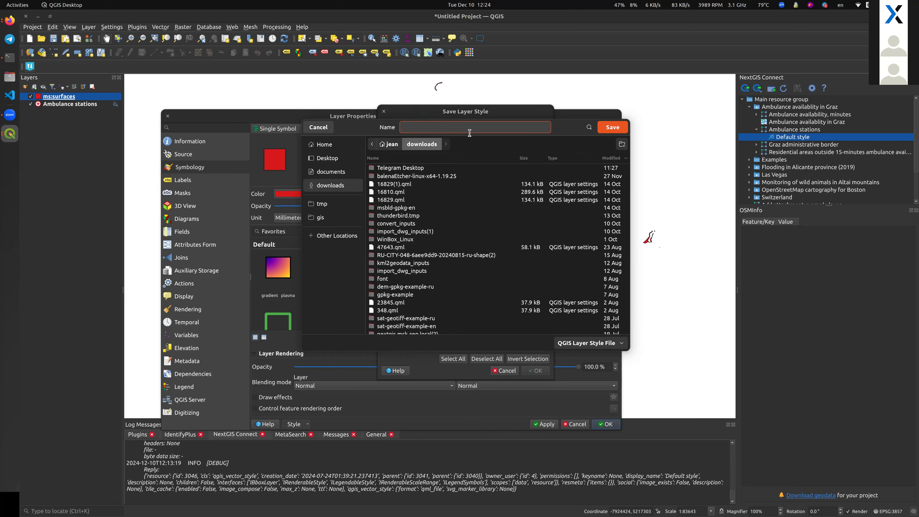
type("tmp")
left_click(612, 127)
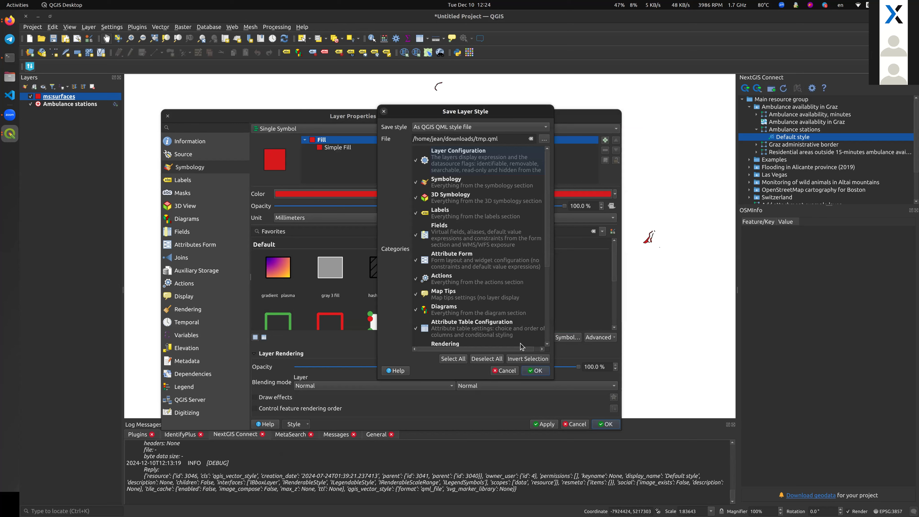
left_click(532, 371)
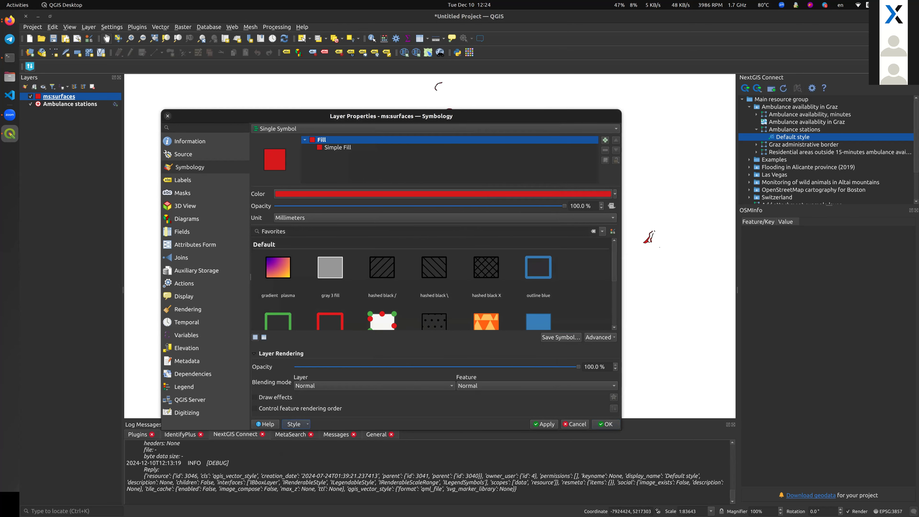
left_click(574, 424)
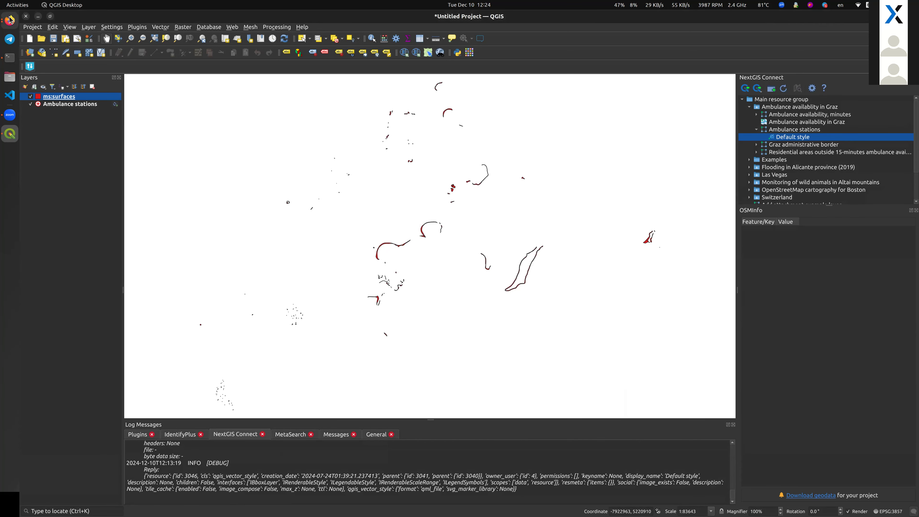
Step: Switch to Firefox and update the WFS layer's default style to use a style from file, uploading tmp.qml
key("alt+Tab")
left_click(285, 76)
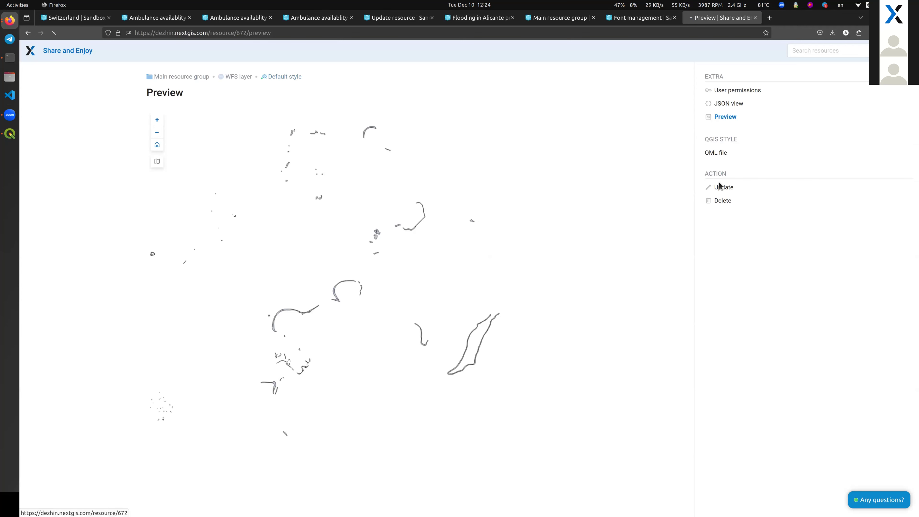
left_click(722, 188)
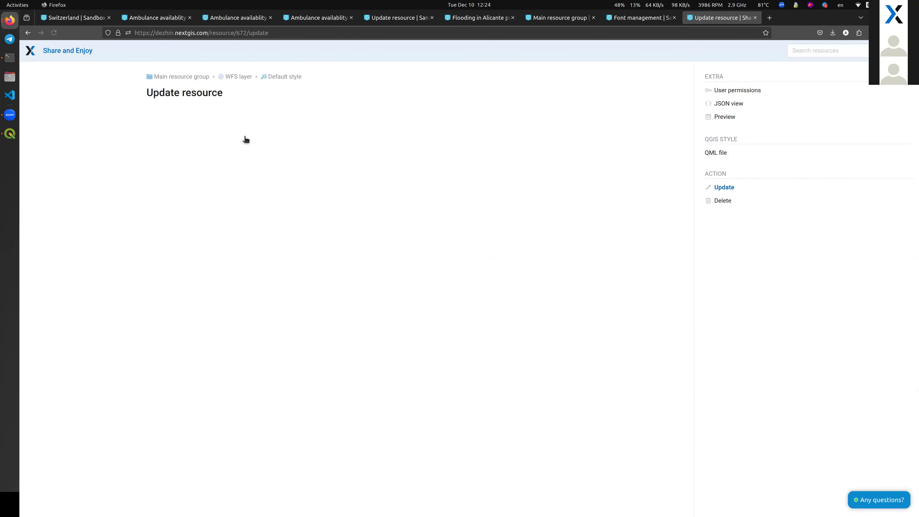
left_click(214, 119)
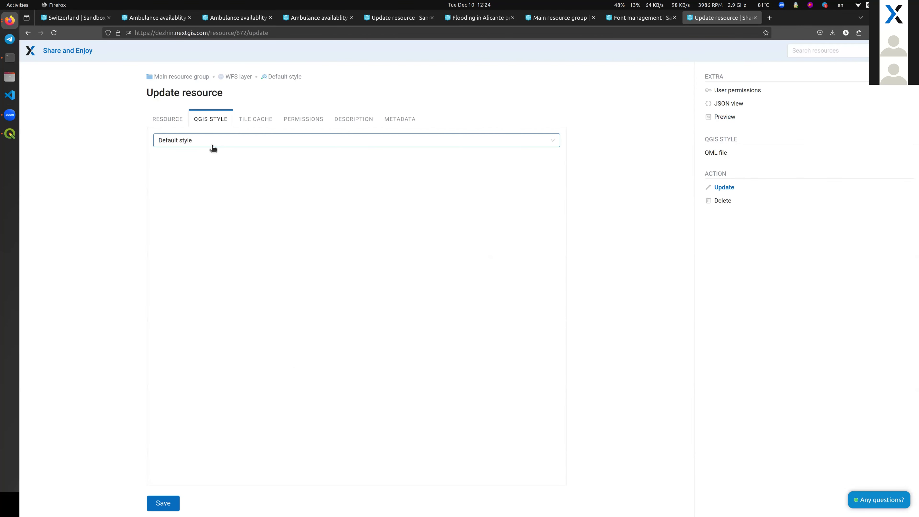
left_click(230, 147)
left_click(197, 158)
left_click(336, 198)
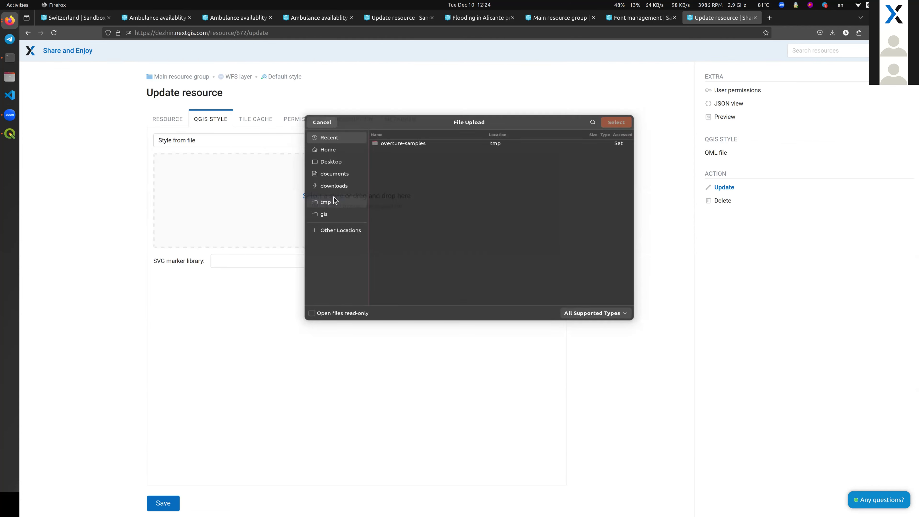
double_click(384, 149)
left_click(163, 503)
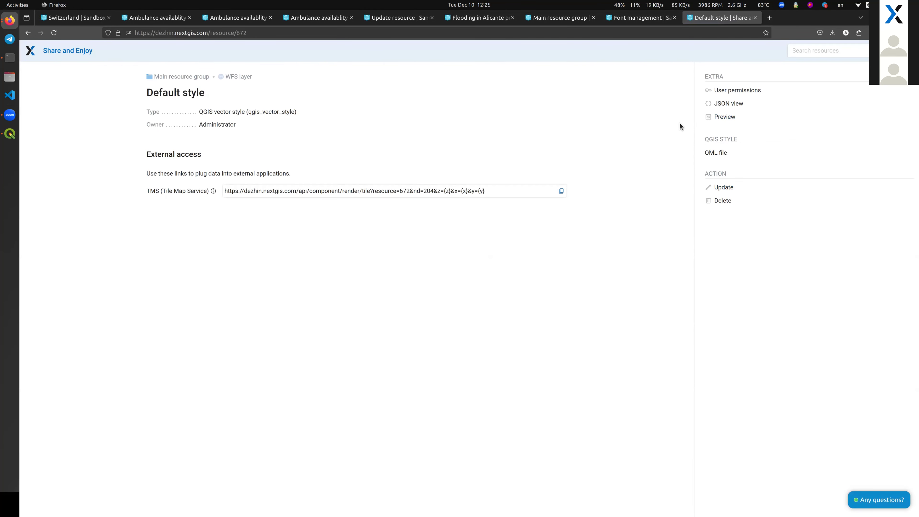
Step: Preview the updated default style with the basemap off, zoomed in on the coastal polygons
left_click(726, 118)
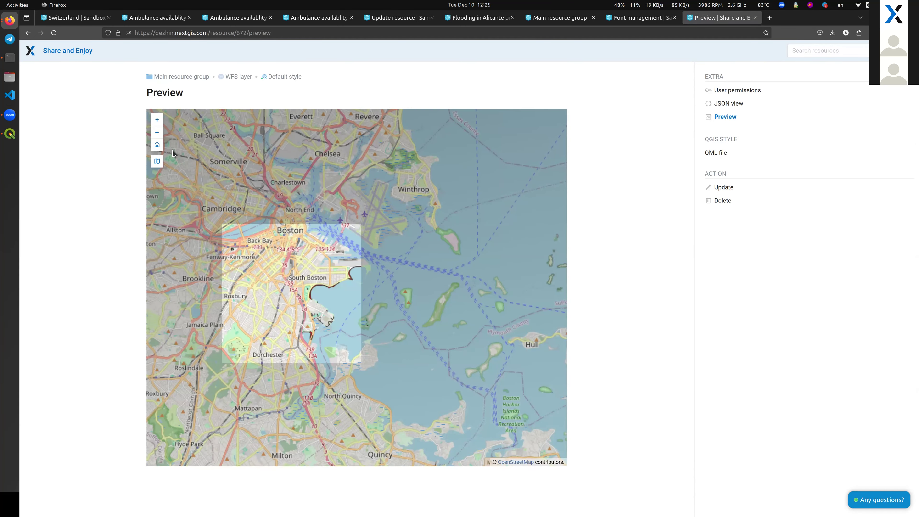
left_click(157, 162)
scroll(344, 278, "up", 3)
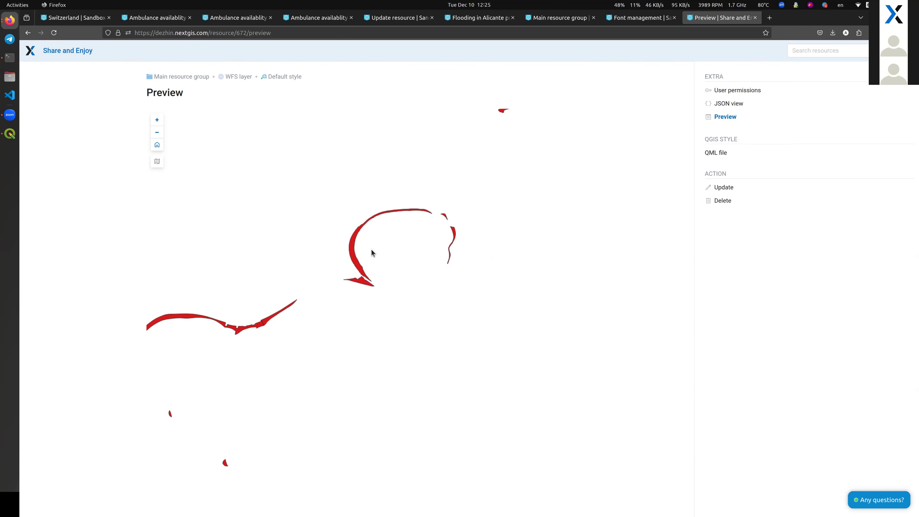
Step: Return to the WFS layer's resource page and select its MVT vector tiles link
left_click(246, 80)
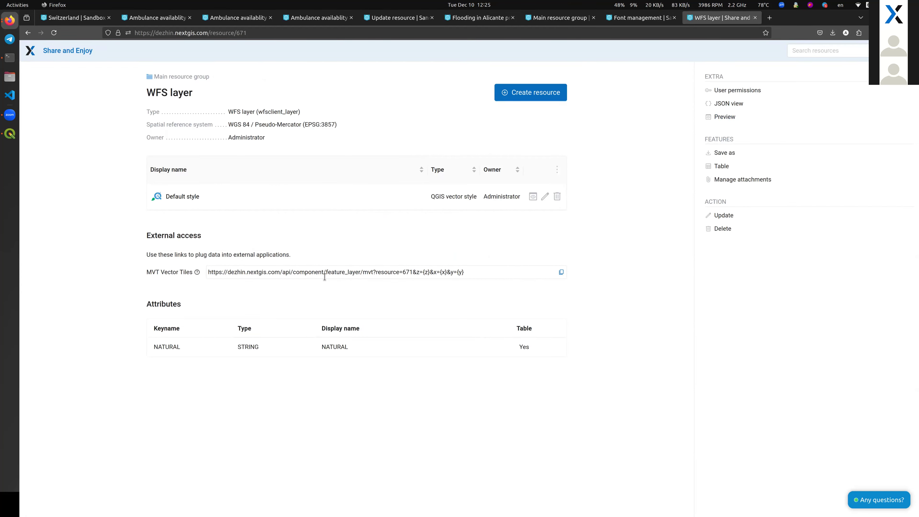
left_click(325, 277)
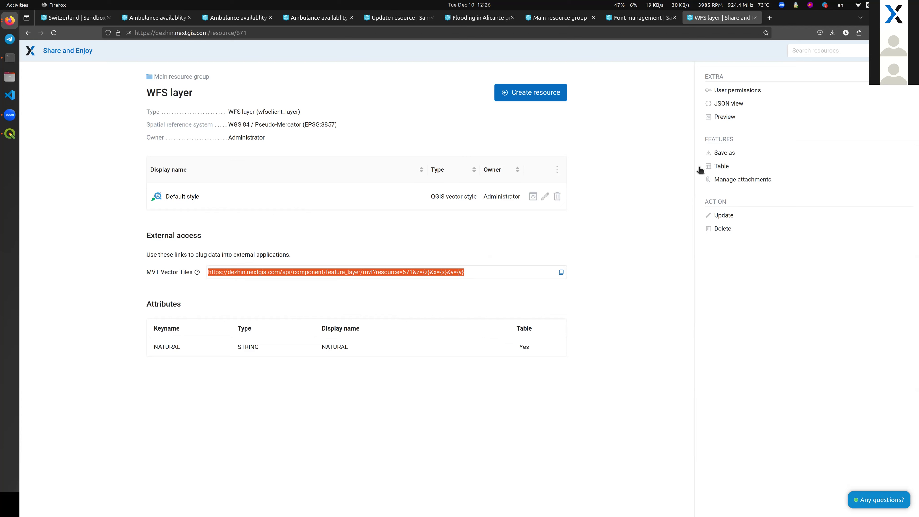
Step: Open the WFS layer's feature table and view feature 2 in the feature editor, then close the editor without making changes
left_click(722, 168)
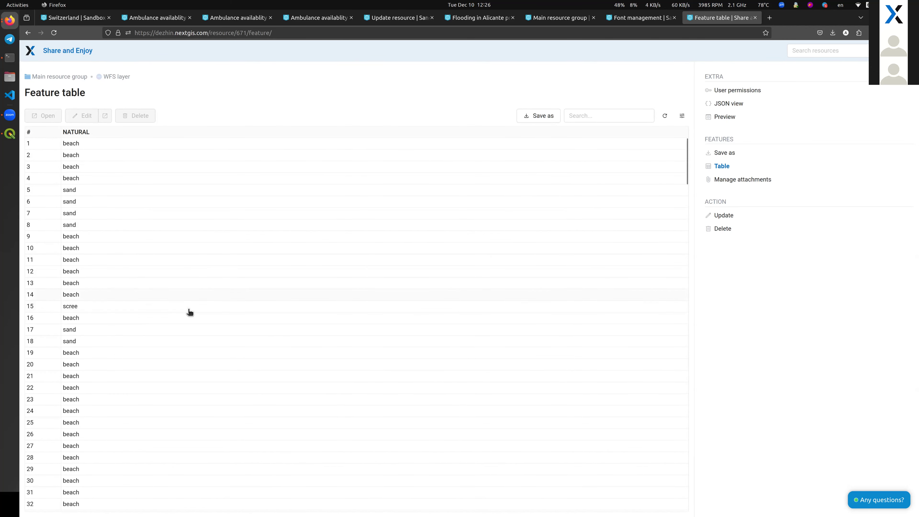
left_click(90, 155)
left_click(85, 115)
left_click(358, 99)
left_click(204, 108)
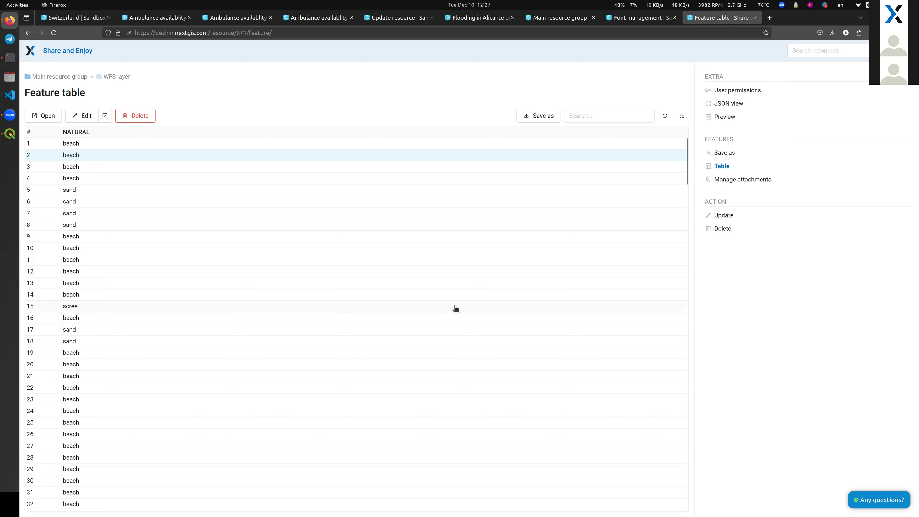
left_click(386, 166)
left_click(331, 467)
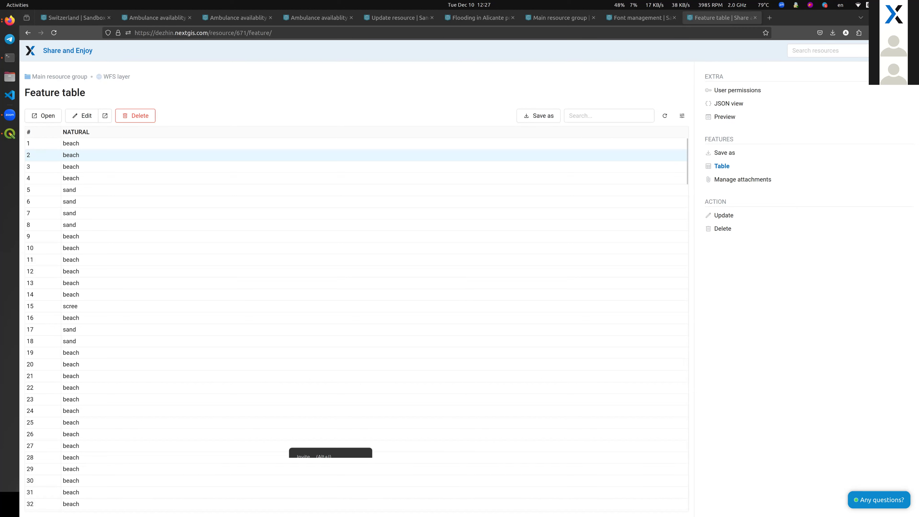
left_click(302, 332)
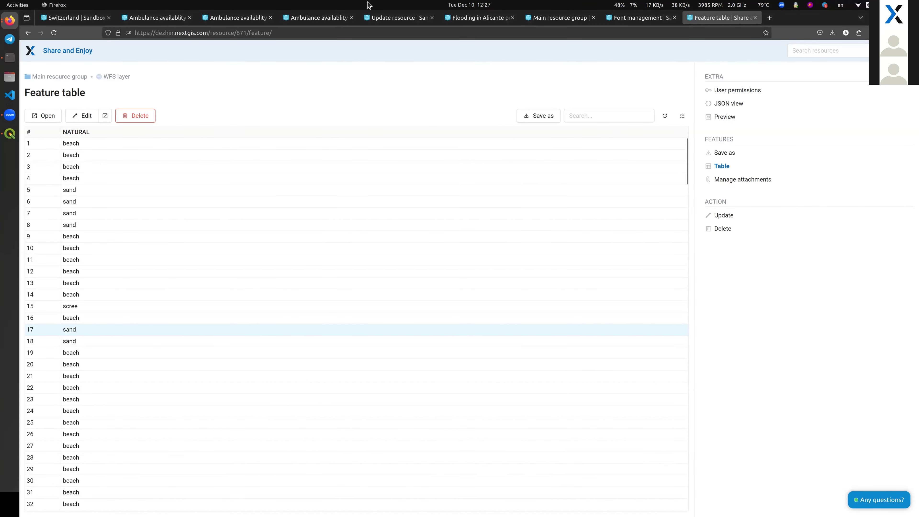